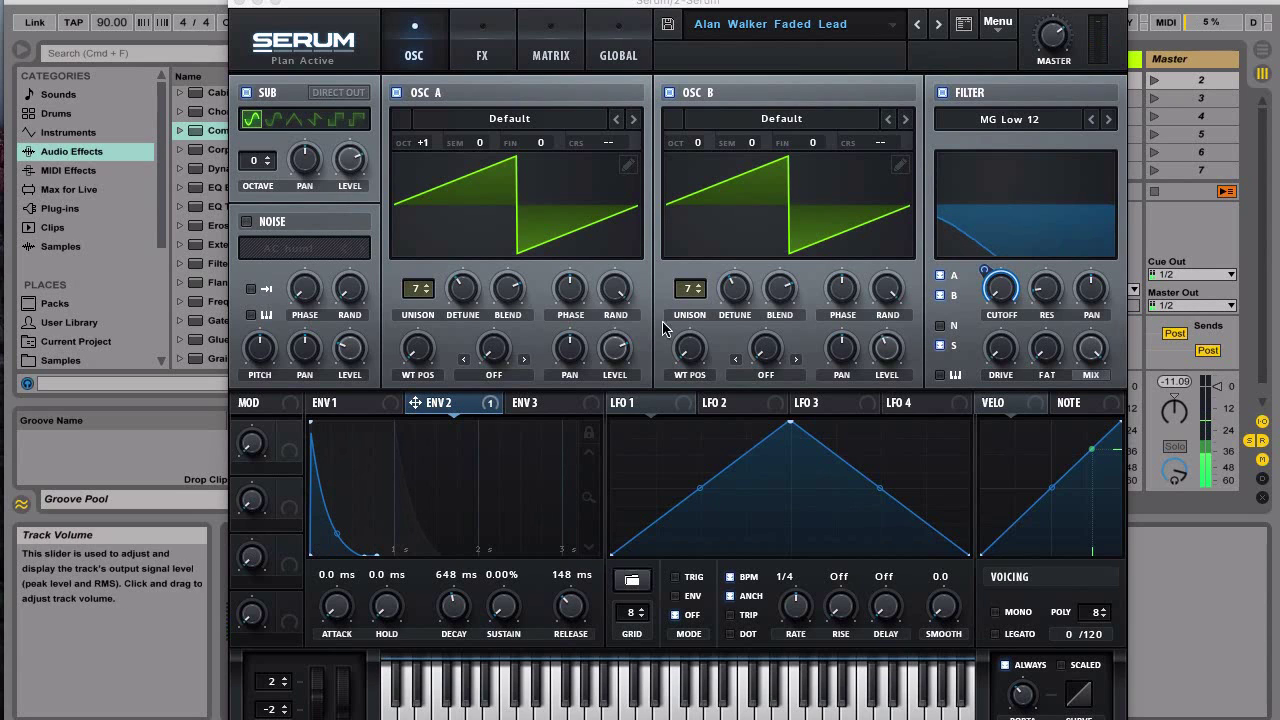
Step: Initialize the patch and set oscillator A to octave +1 with 7 detuned unison voices
click(997, 22)
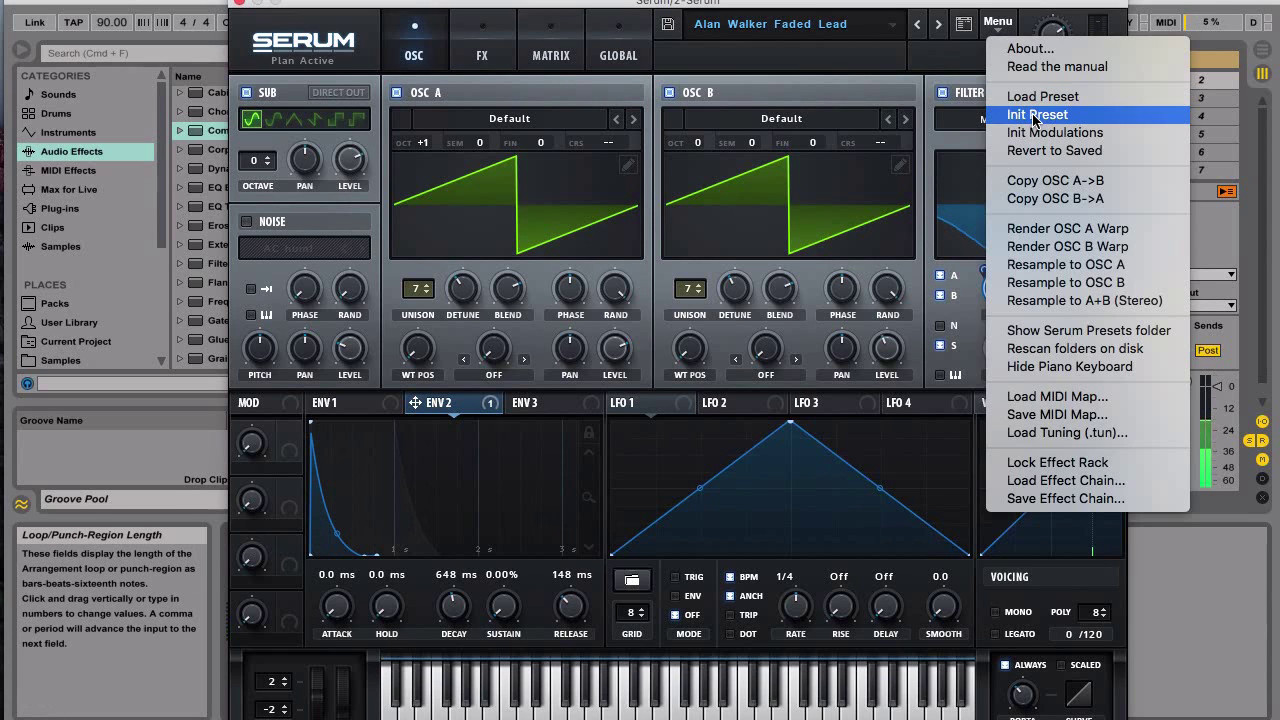
click(1036, 115)
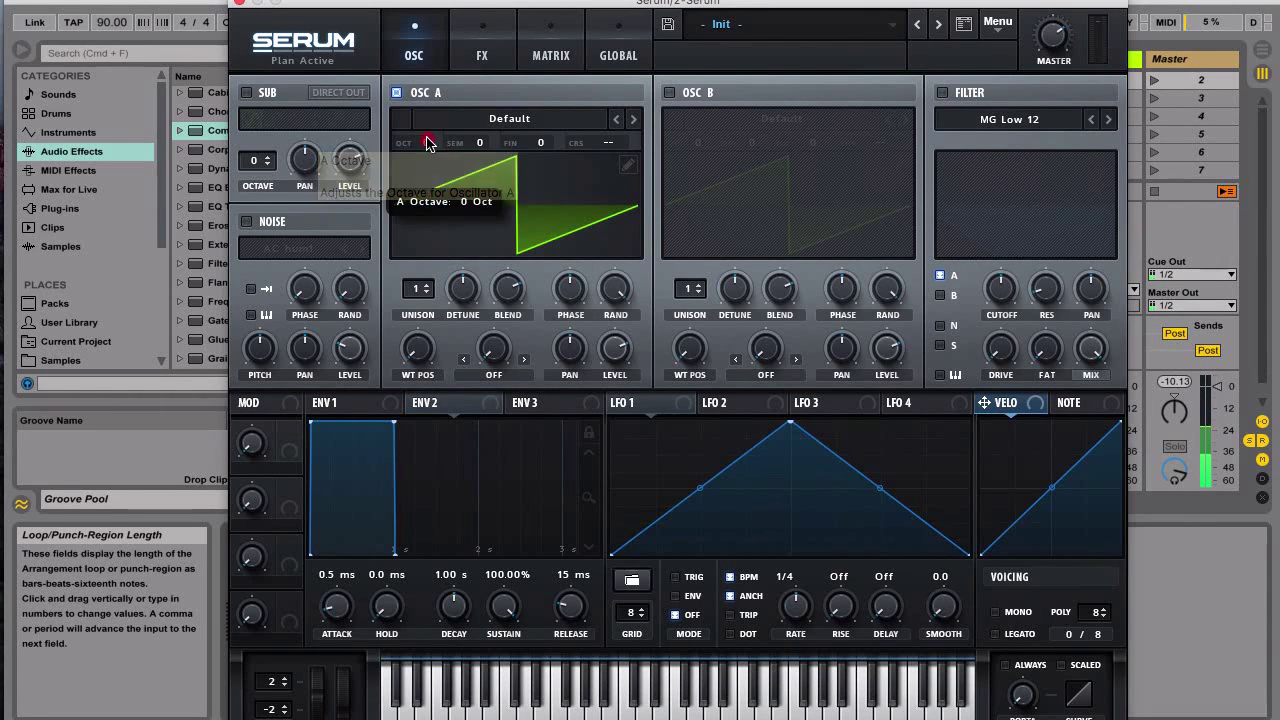
drag(427, 146, 427, 133)
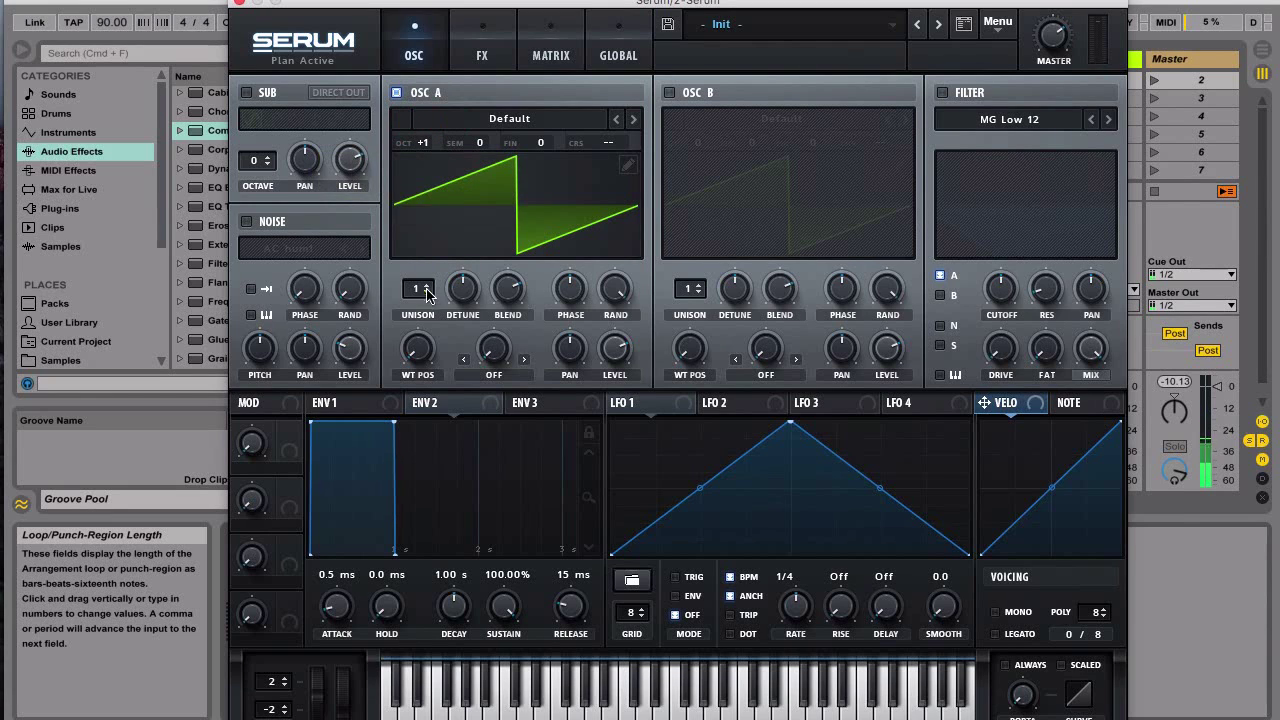
drag(430, 300, 433, 197)
mouse_move(462, 290)
mouse_down()
mouse_move(463, 313)
mouse_move(460, 300)
mouse_up()
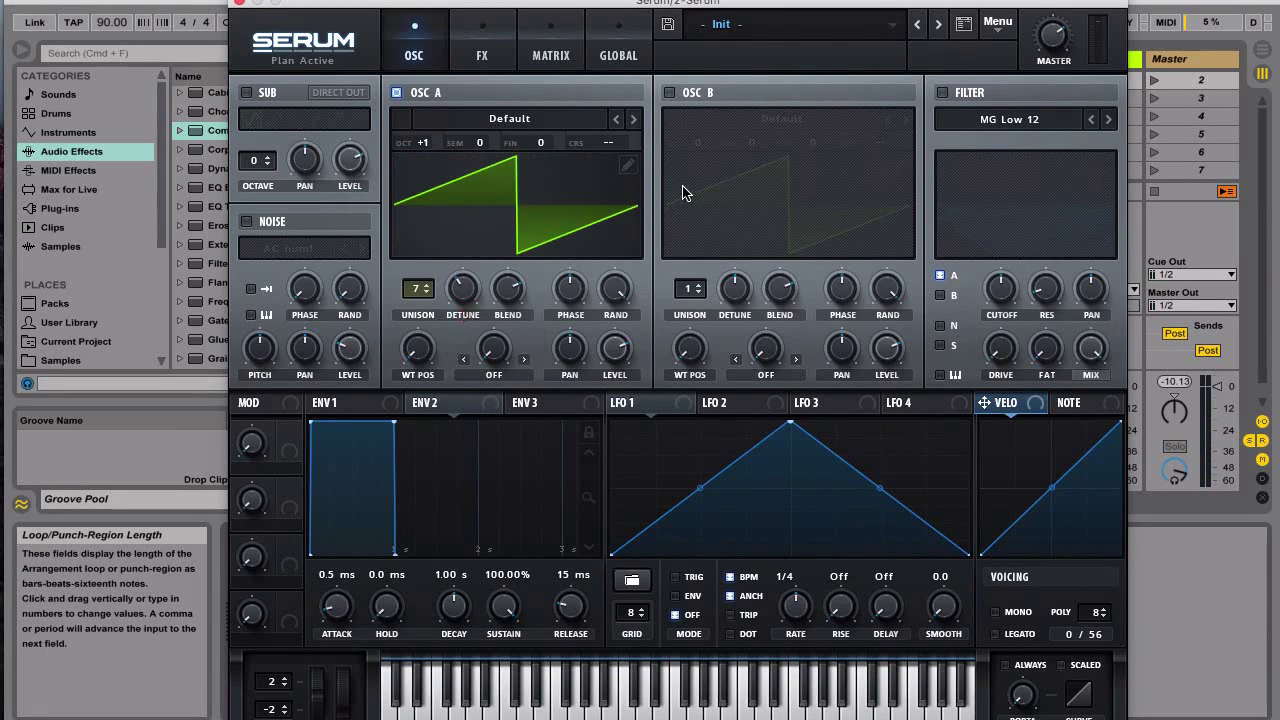
click(1005, 27)
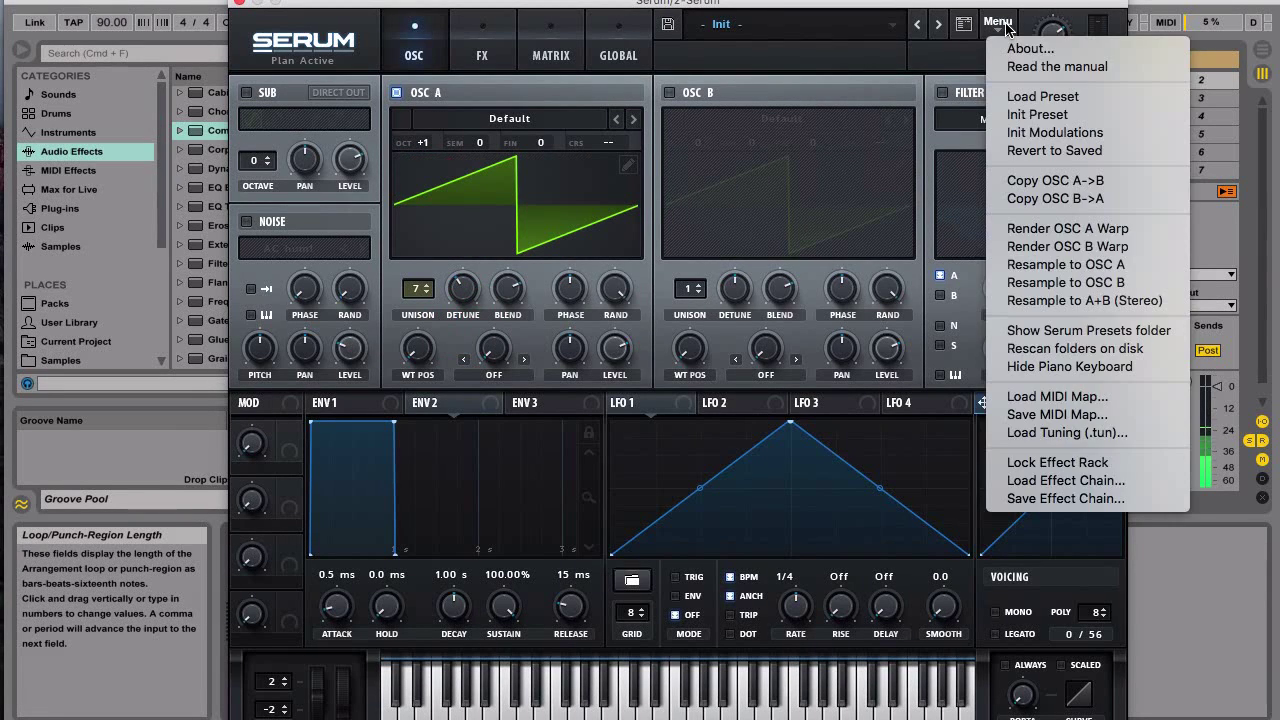
Step: Copy oscillator A to B, return B's octave to 0, and enable the sub oscillator
click(1040, 182)
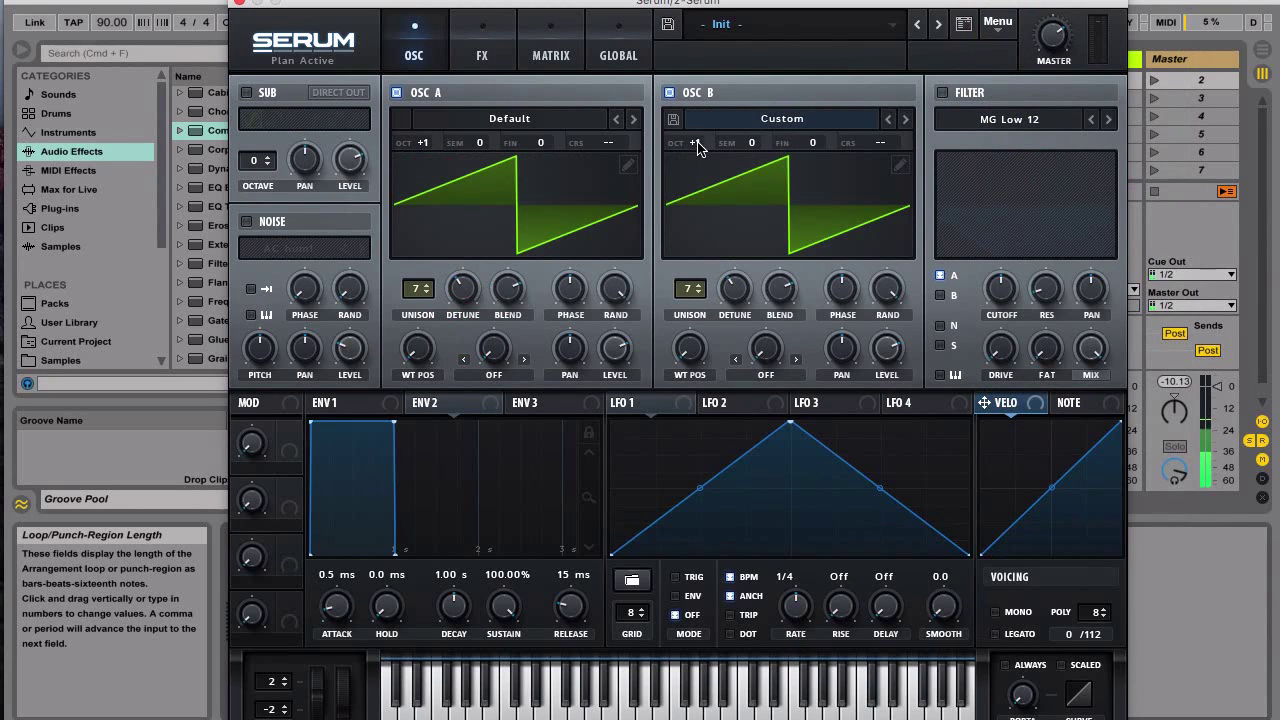
drag(697, 143, 697, 157)
click(247, 94)
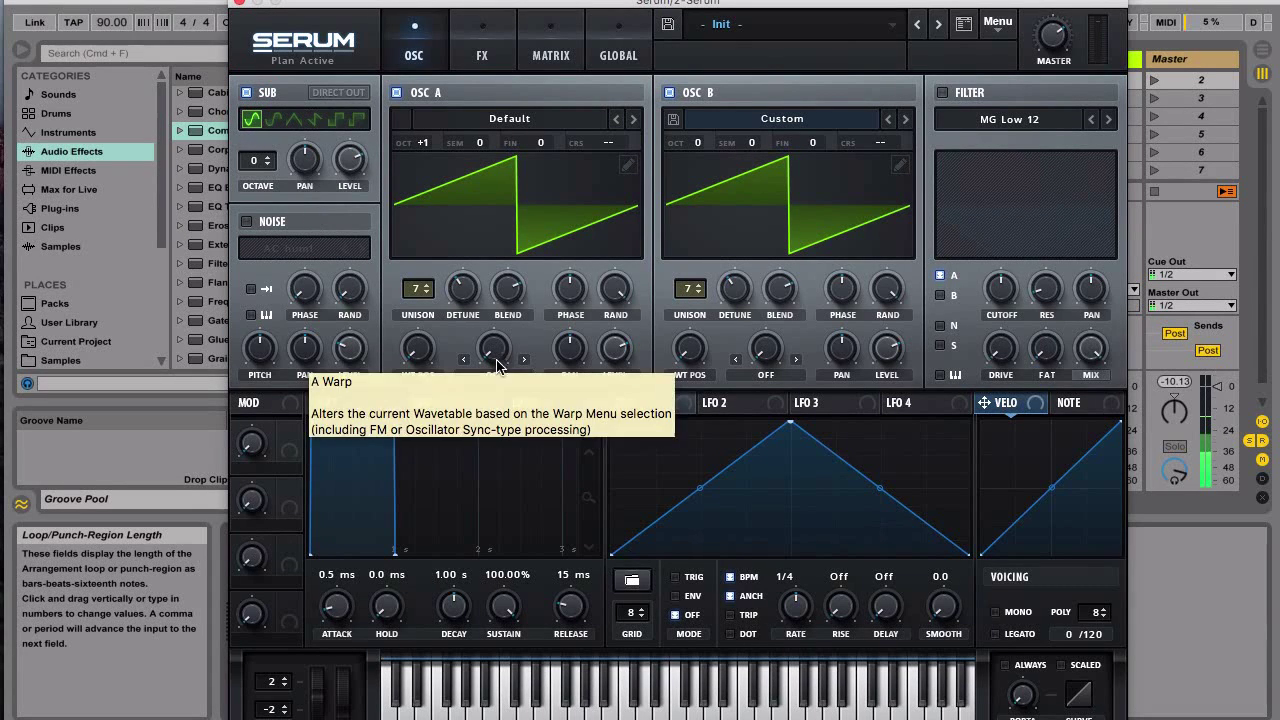
drag(640, 3, 582, 0)
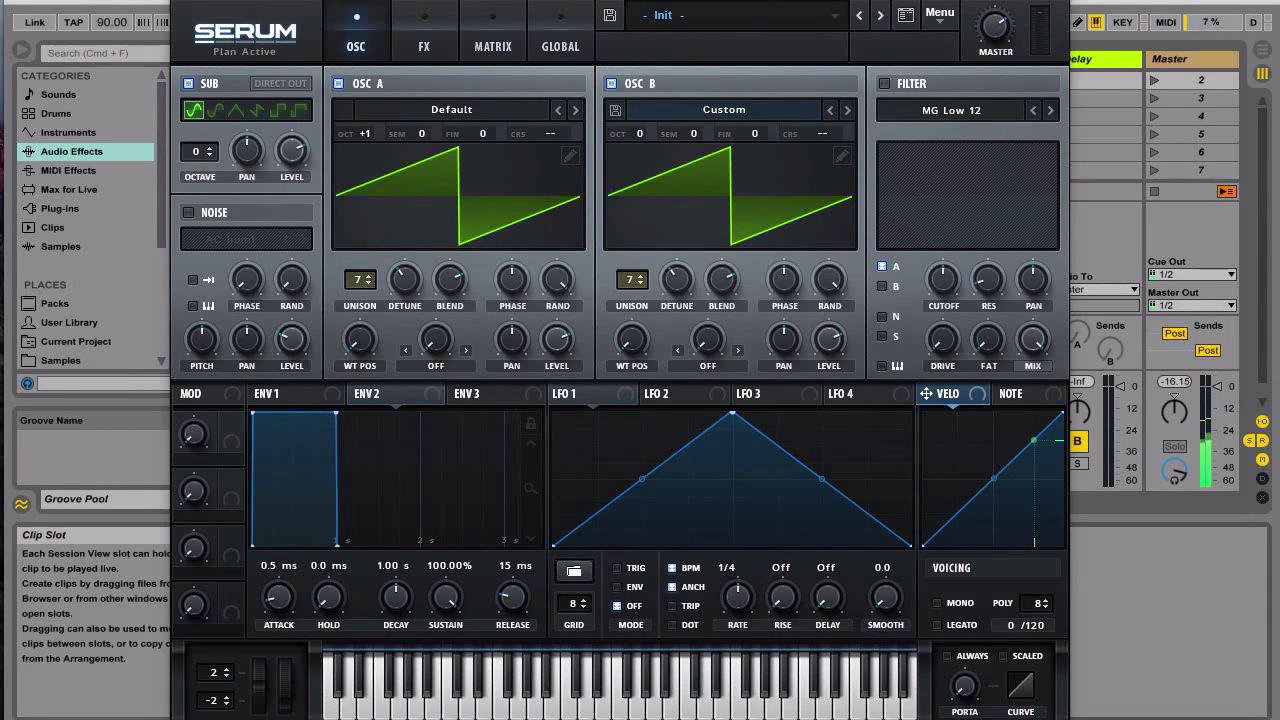
Step: Set envelope 1 to zero attack and a 425 ms release
click(280, 393)
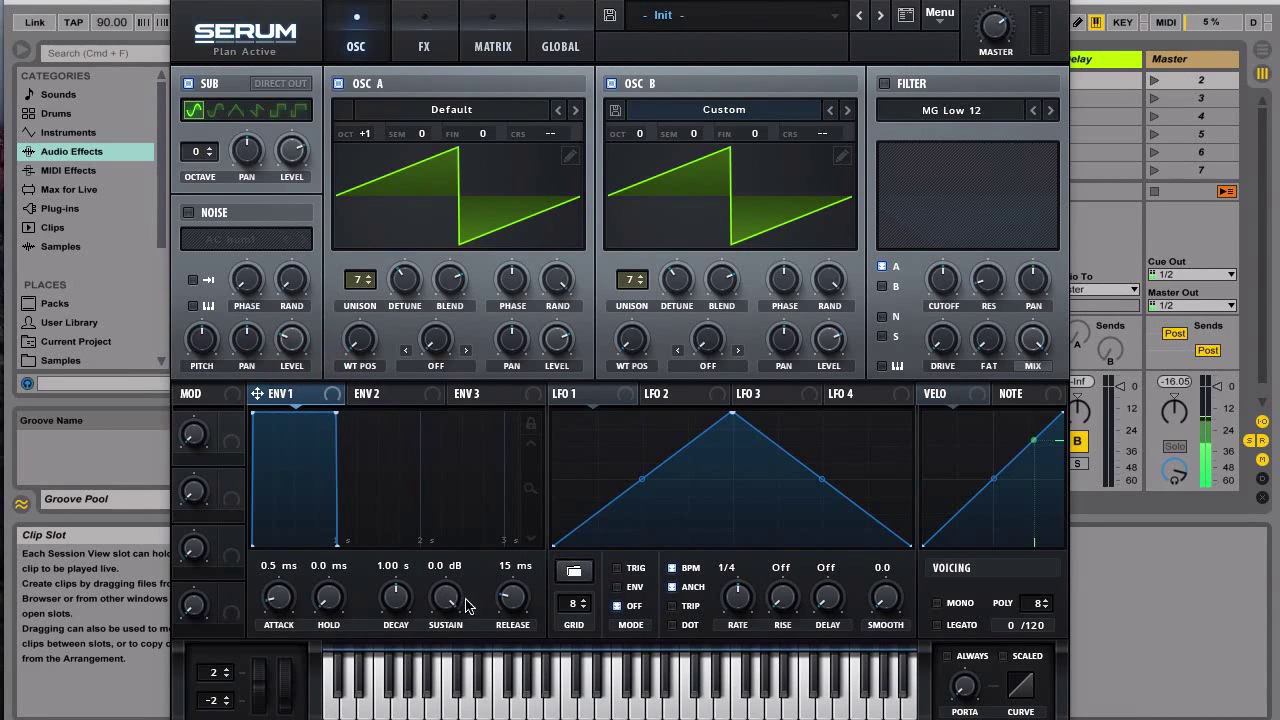
drag(508, 598, 508, 548)
drag(279, 598, 283, 675)
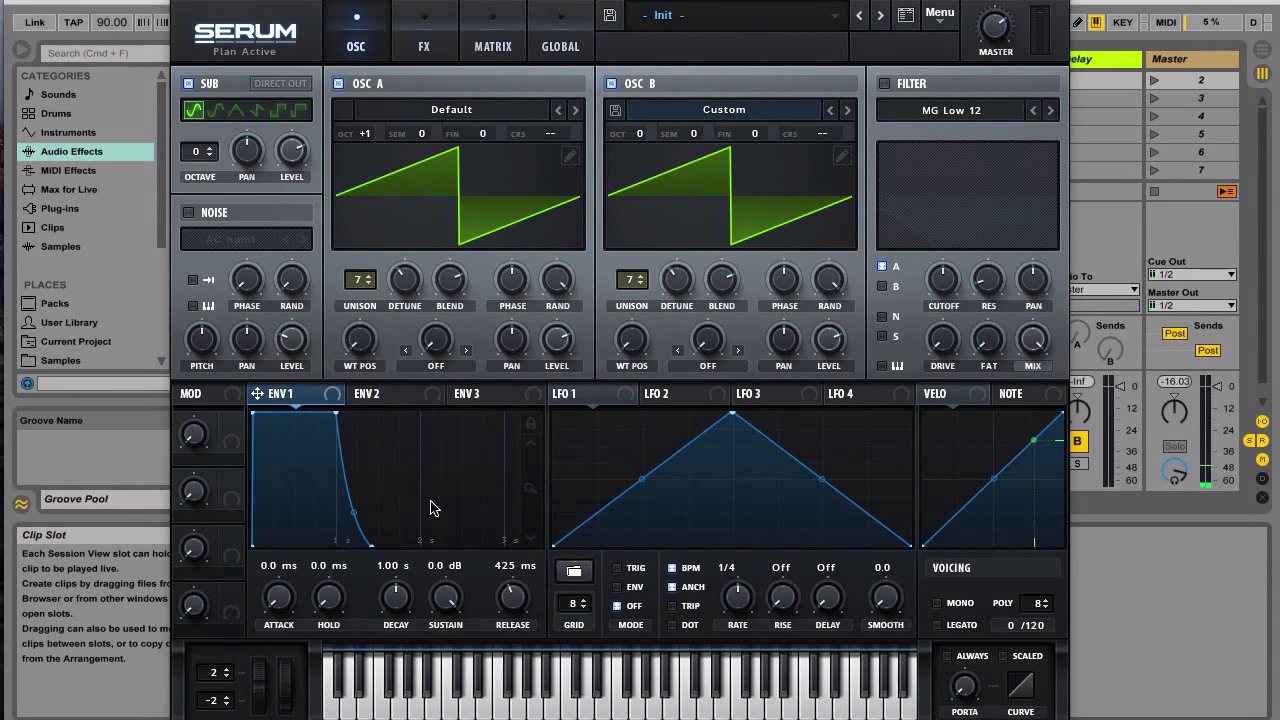
Step: Make envelope 2 a pluck: 0 attack, 652 ms decay, 0% sustain, 216 ms release; enable the filter
click(397, 397)
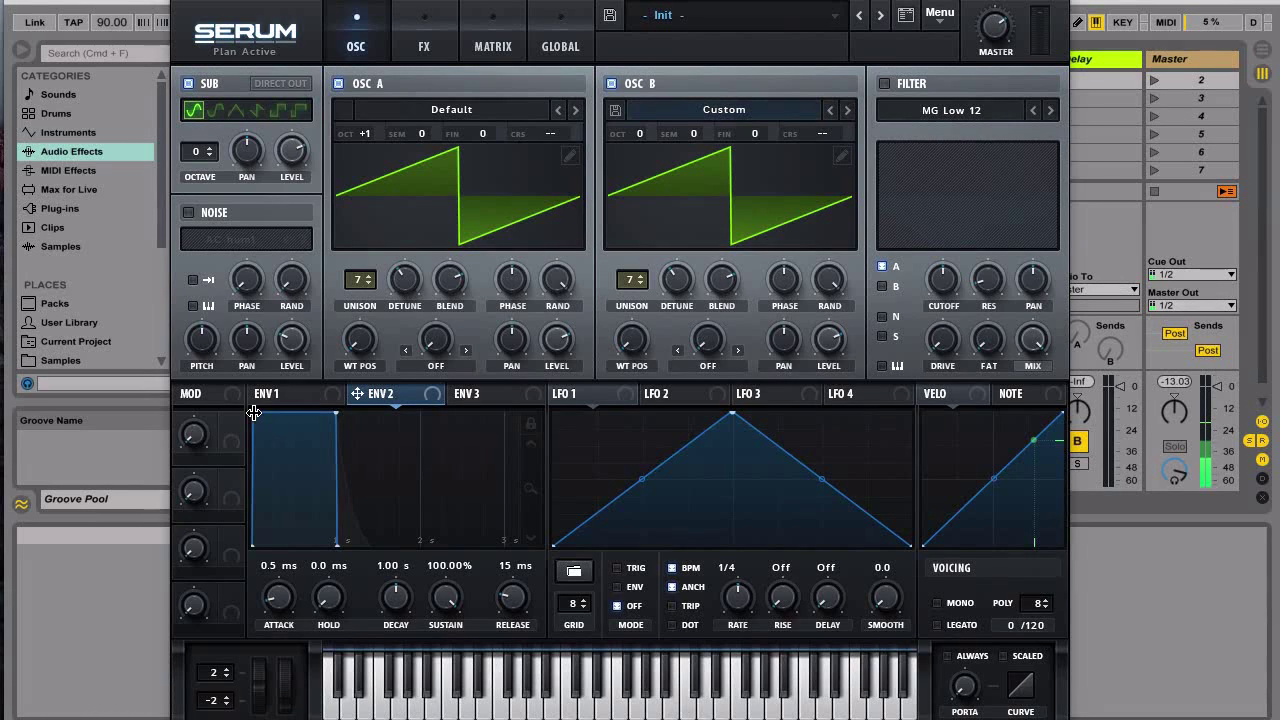
drag(254, 413, 222, 410)
mouse_move(336, 413)
mouse_down()
mouse_move(318, 569)
mouse_move(306, 572)
mouse_up()
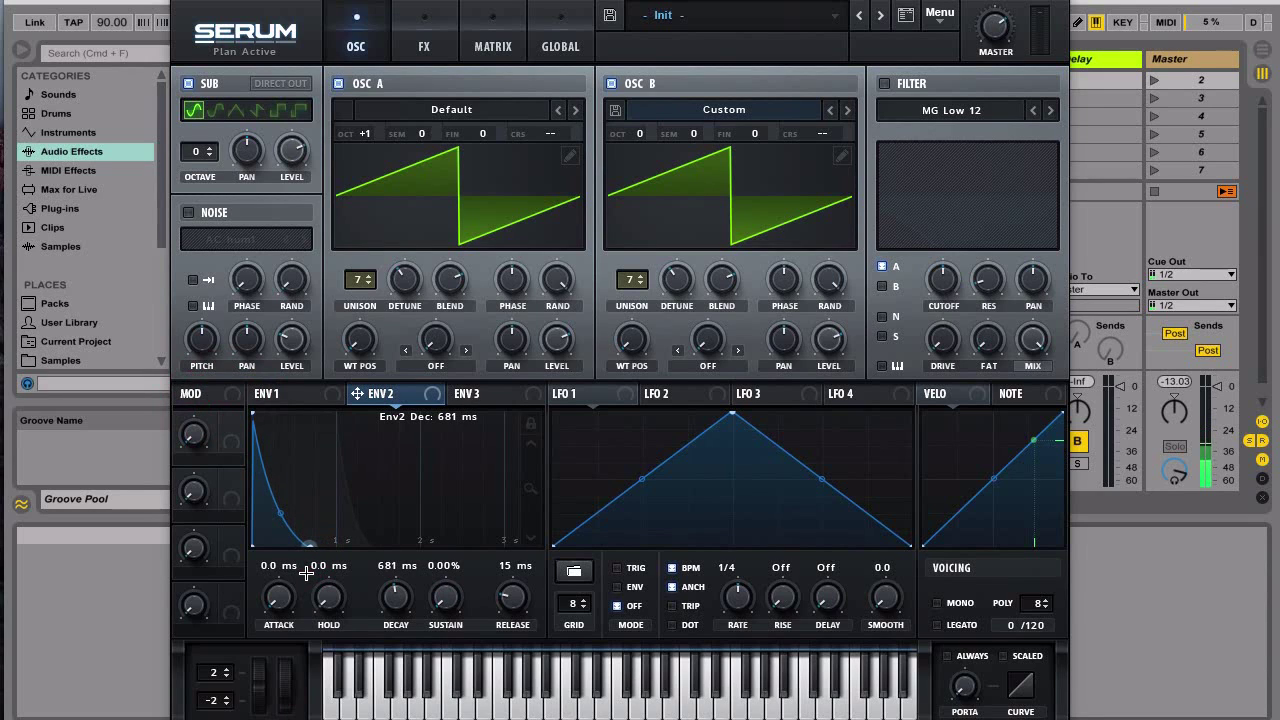
drag(306, 573, 305, 573)
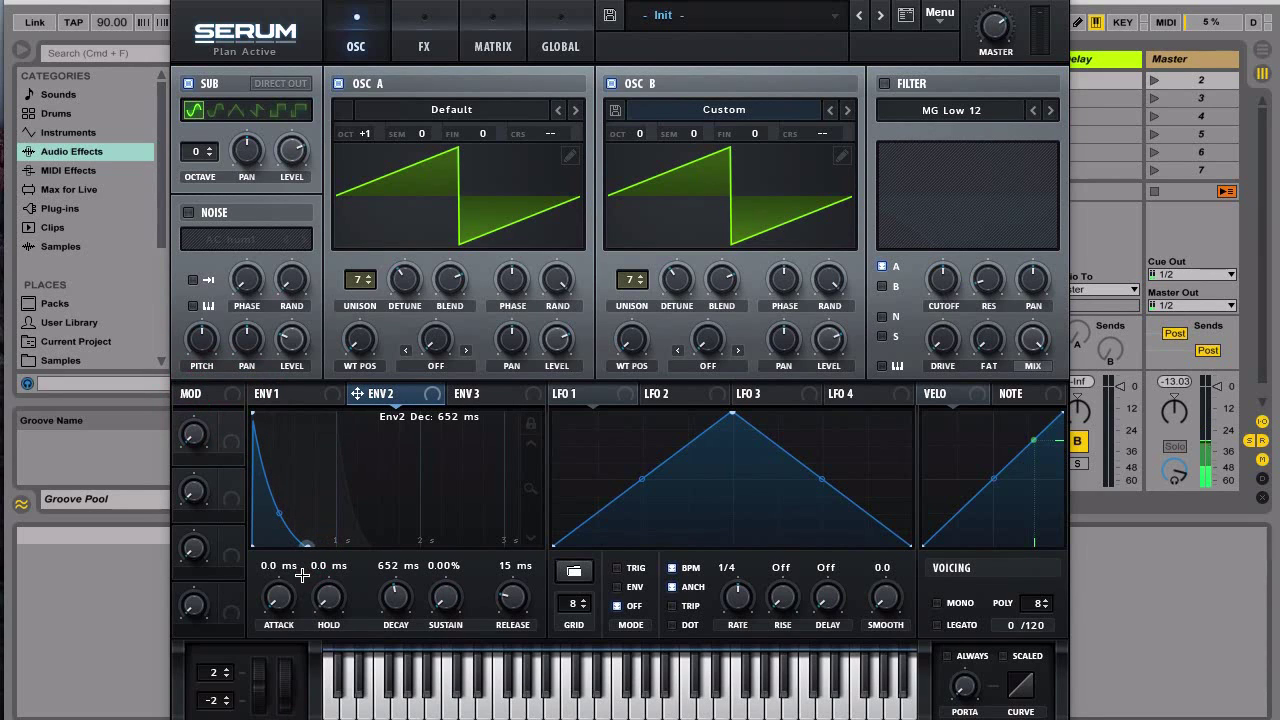
drag(510, 598, 503, 570)
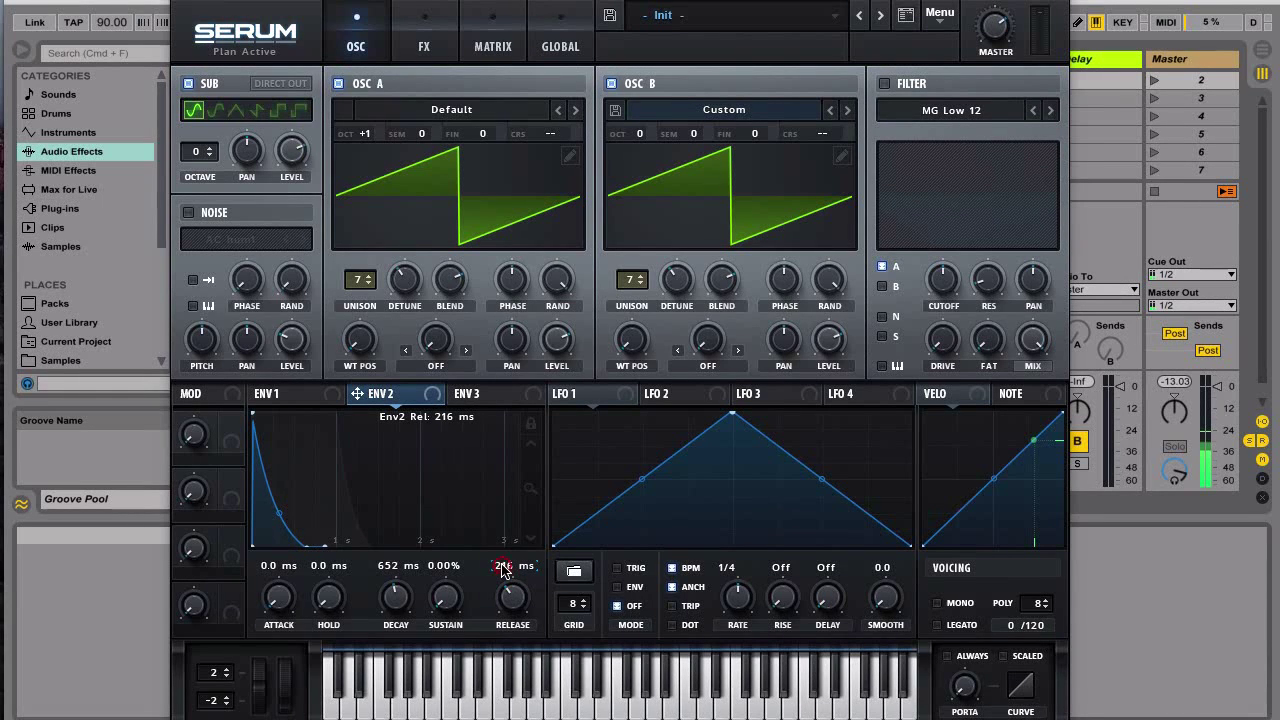
click(883, 85)
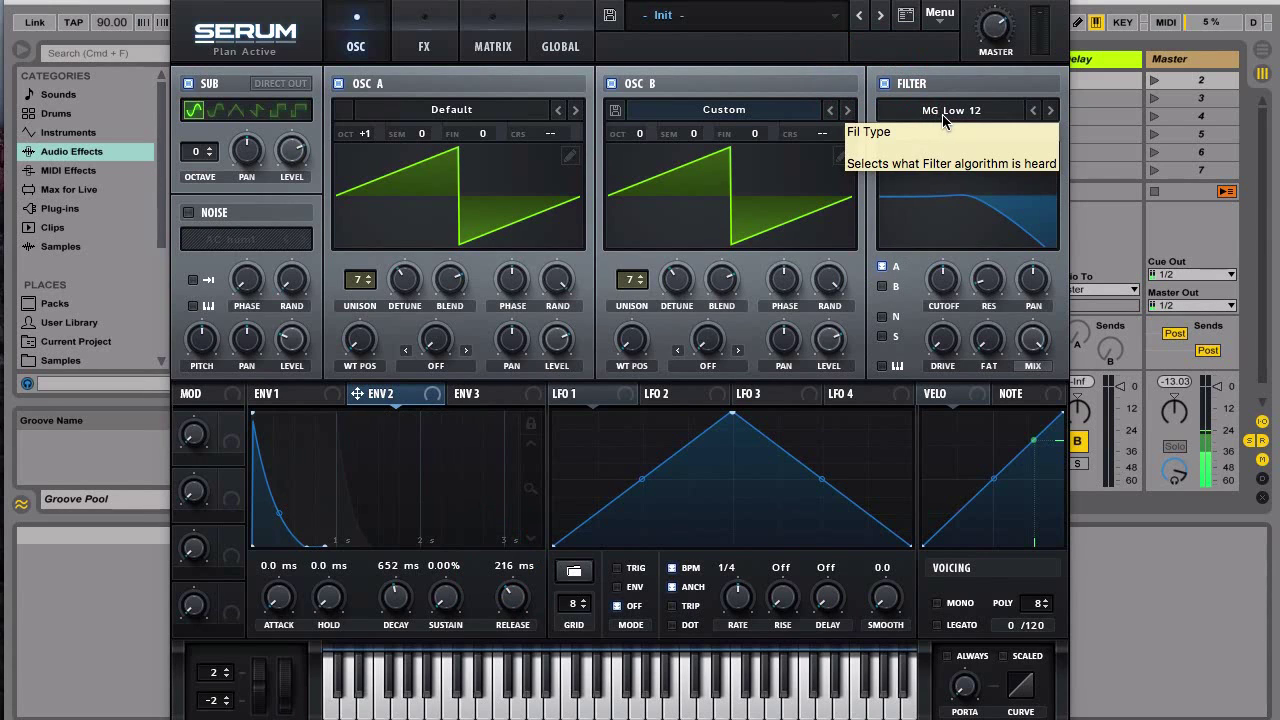
Step: Route oscillator B and the sub oscillator through the filter
click(882, 287)
click(882, 336)
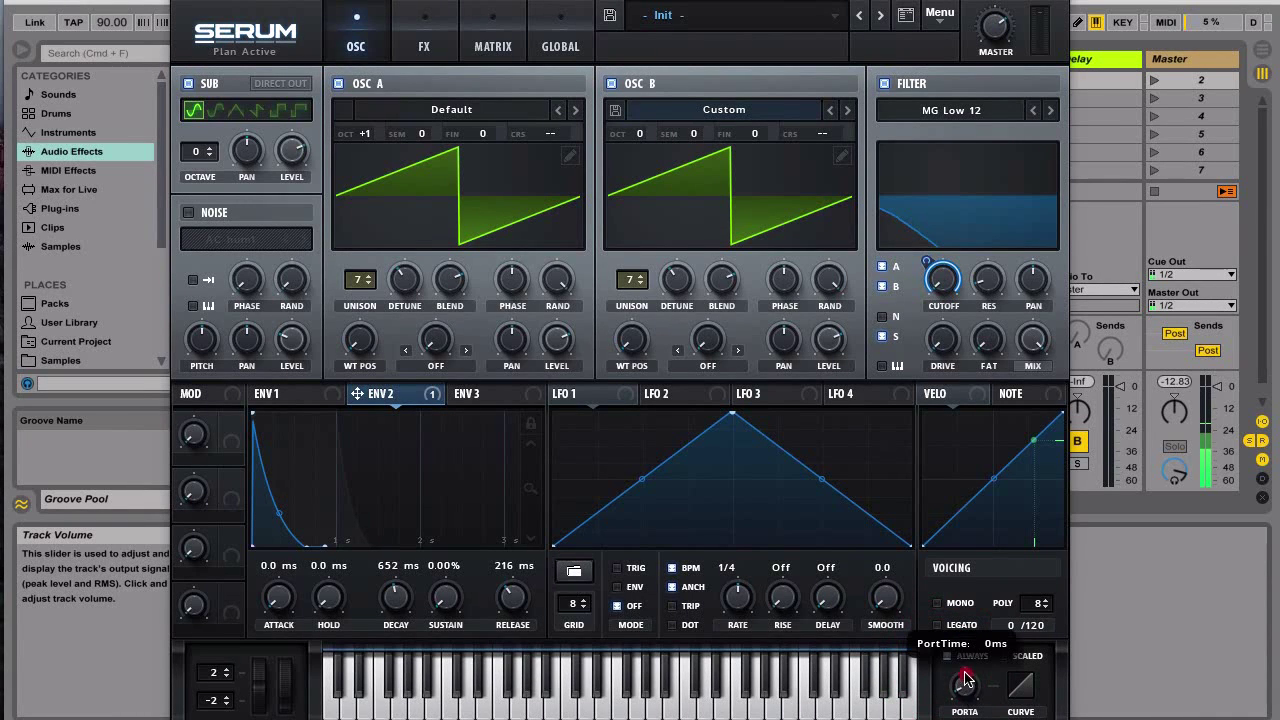
Step: Add a short portamento glide set to Always, and bring up the FX page
drag(964, 656, 964, 637)
drag(964, 637, 962, 606)
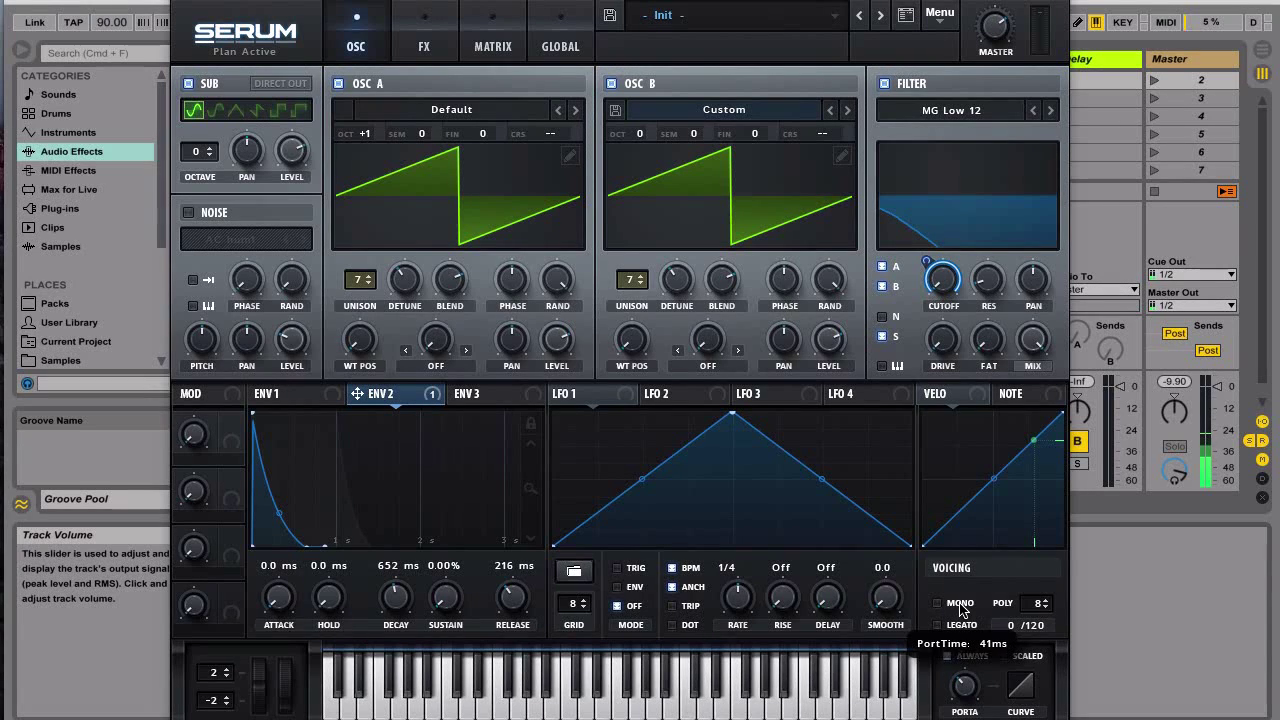
click(949, 656)
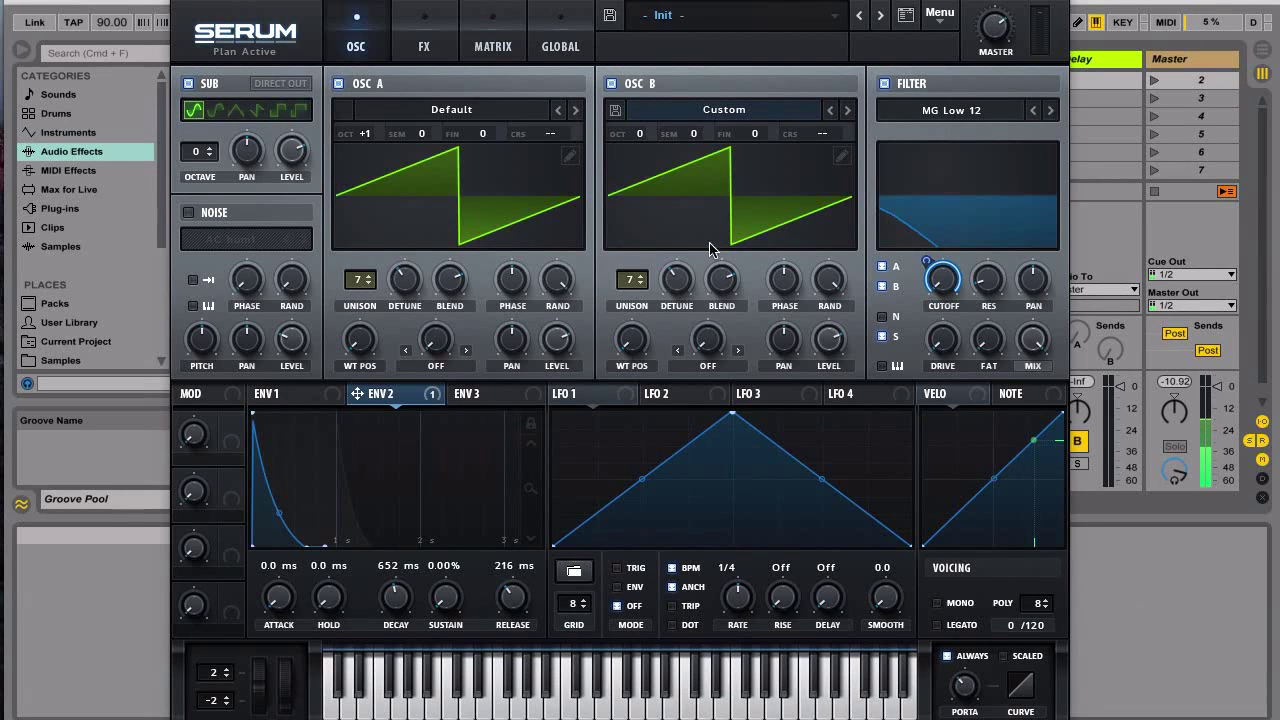
click(424, 44)
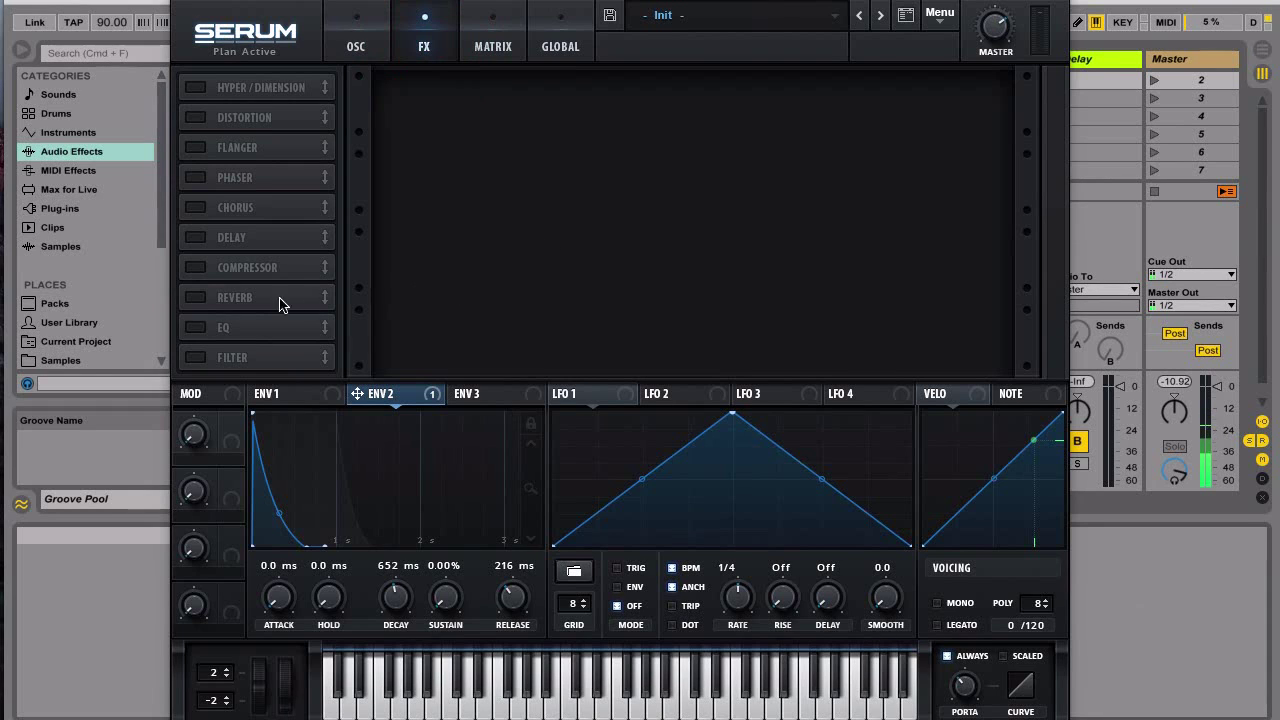
Step: Enable the Reverb and EQ effects, with the EQ placed ahead of the reverb
click(196, 297)
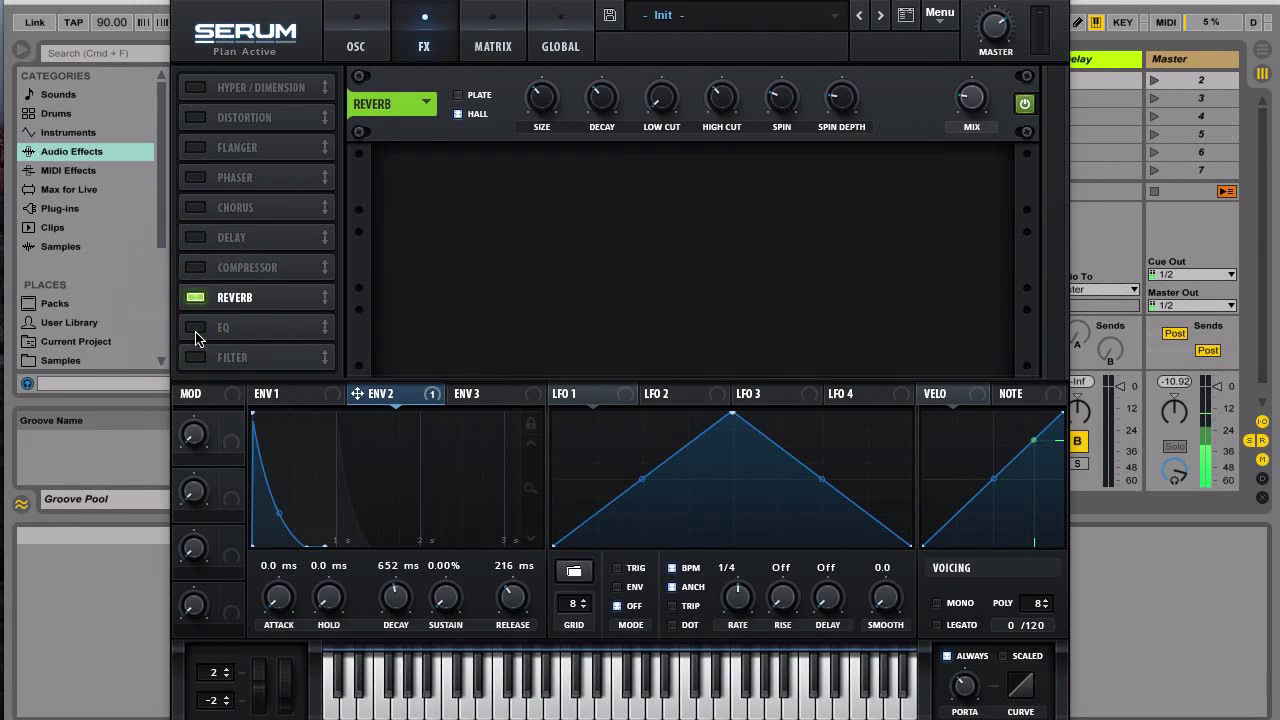
click(196, 328)
drag(325, 335, 325, 285)
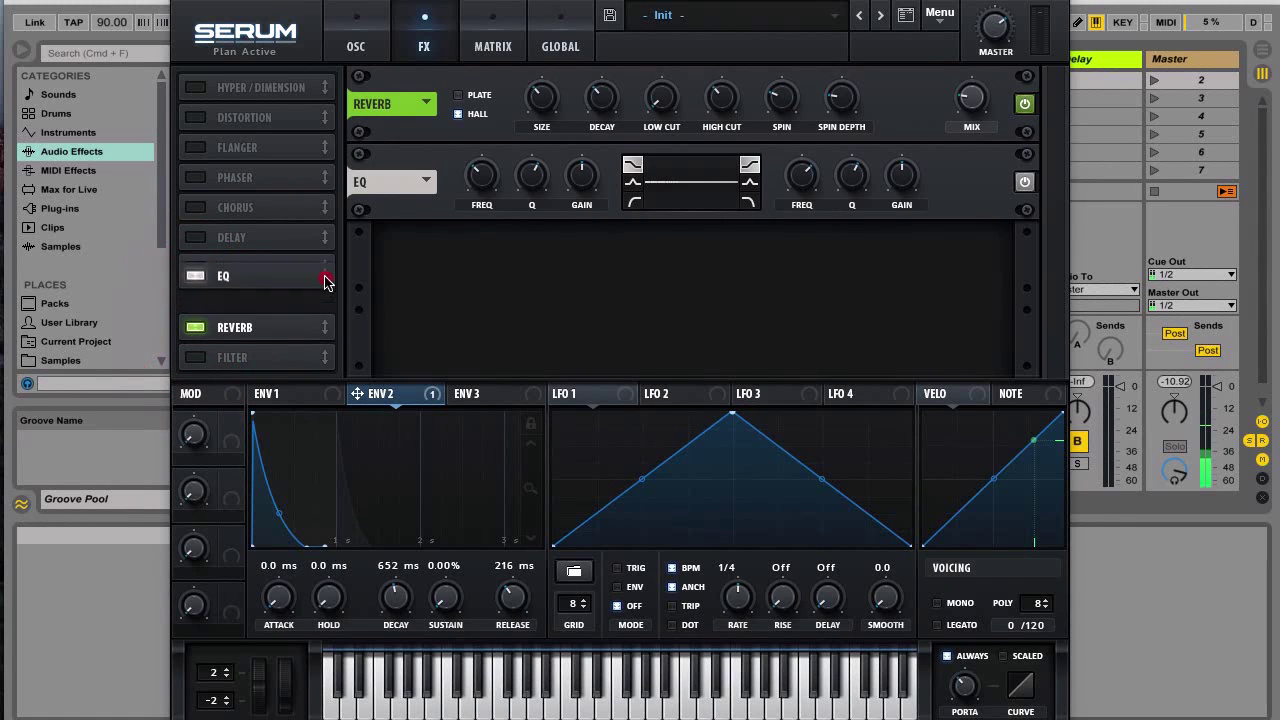
Step: Make the low EQ band a peak boosted about 14 dB and raise the high shelf to 9.4 dB
click(633, 104)
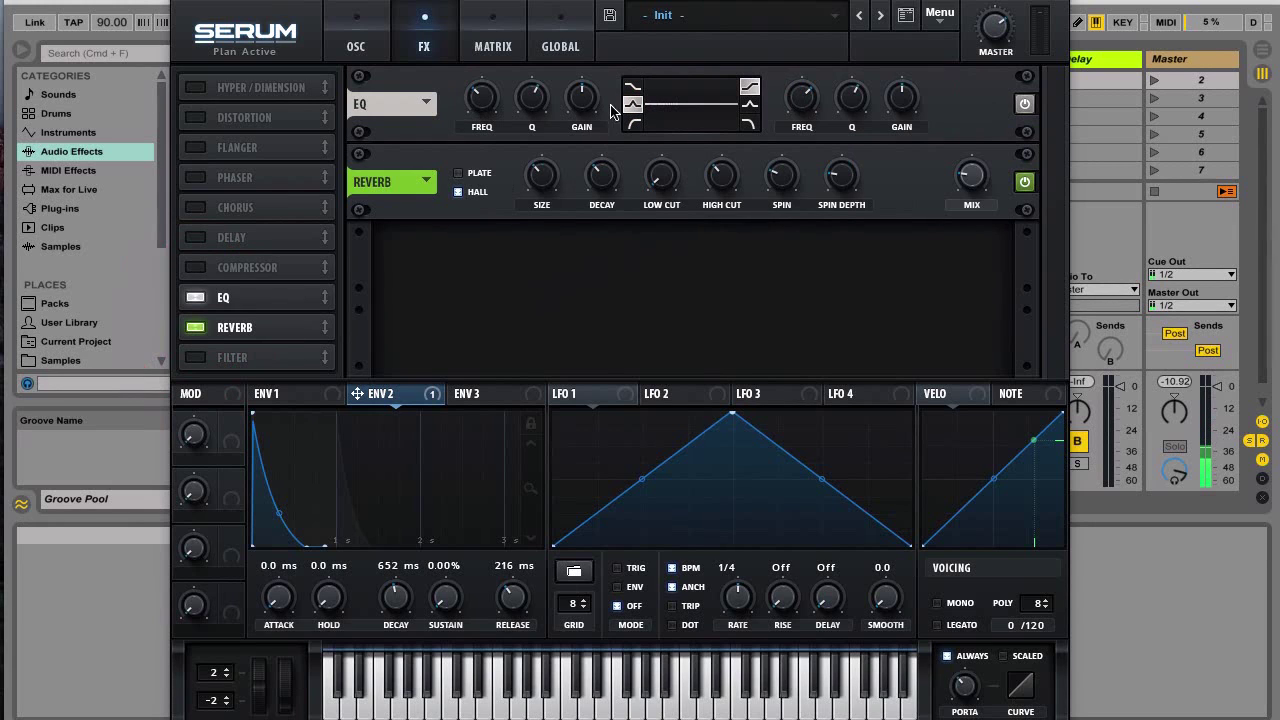
drag(581, 97, 585, 32)
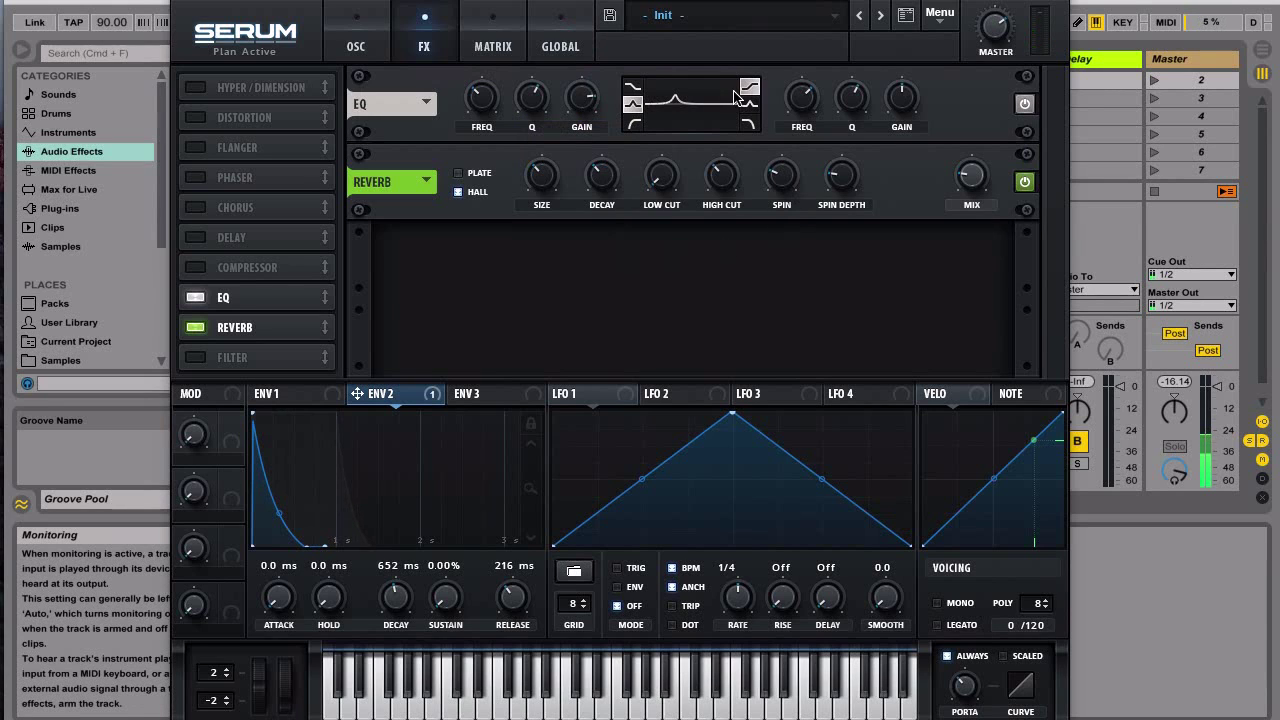
drag(903, 115, 903, 70)
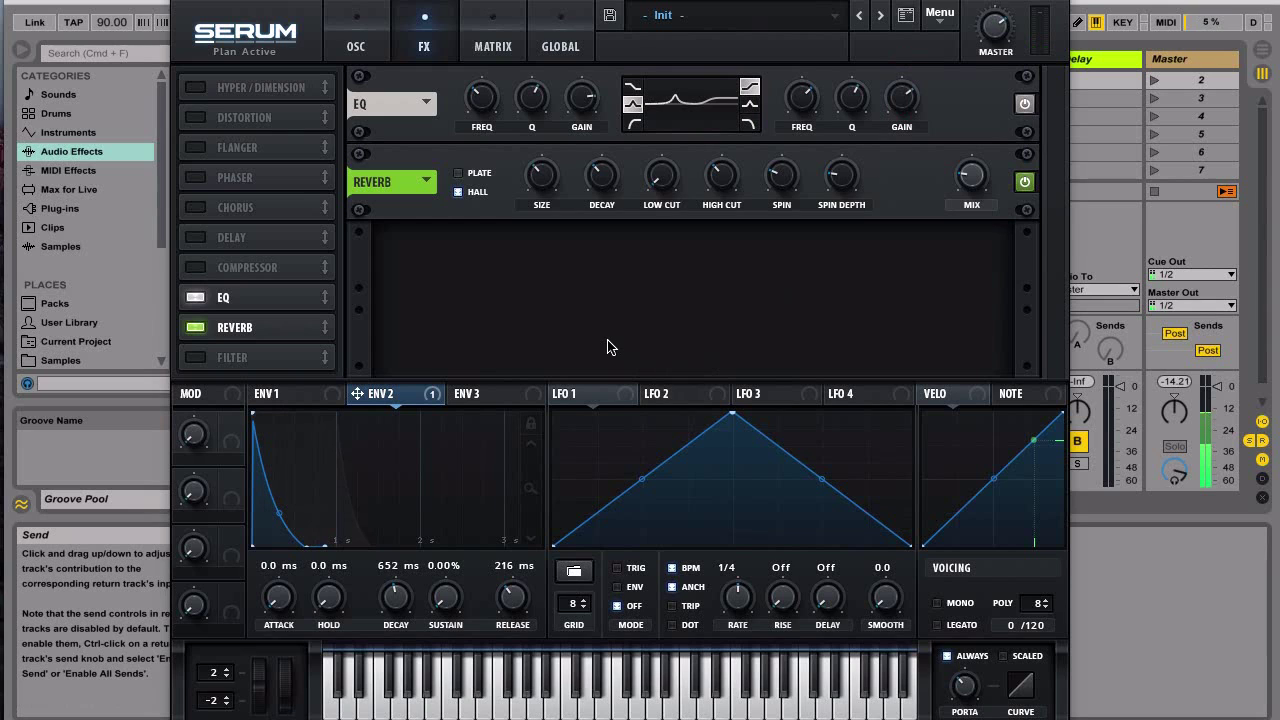
Step: Set the Hall reverb to 9% size, about 3.1 s decay, 23% low cut and 31% mix
drag(537, 180, 551, 256)
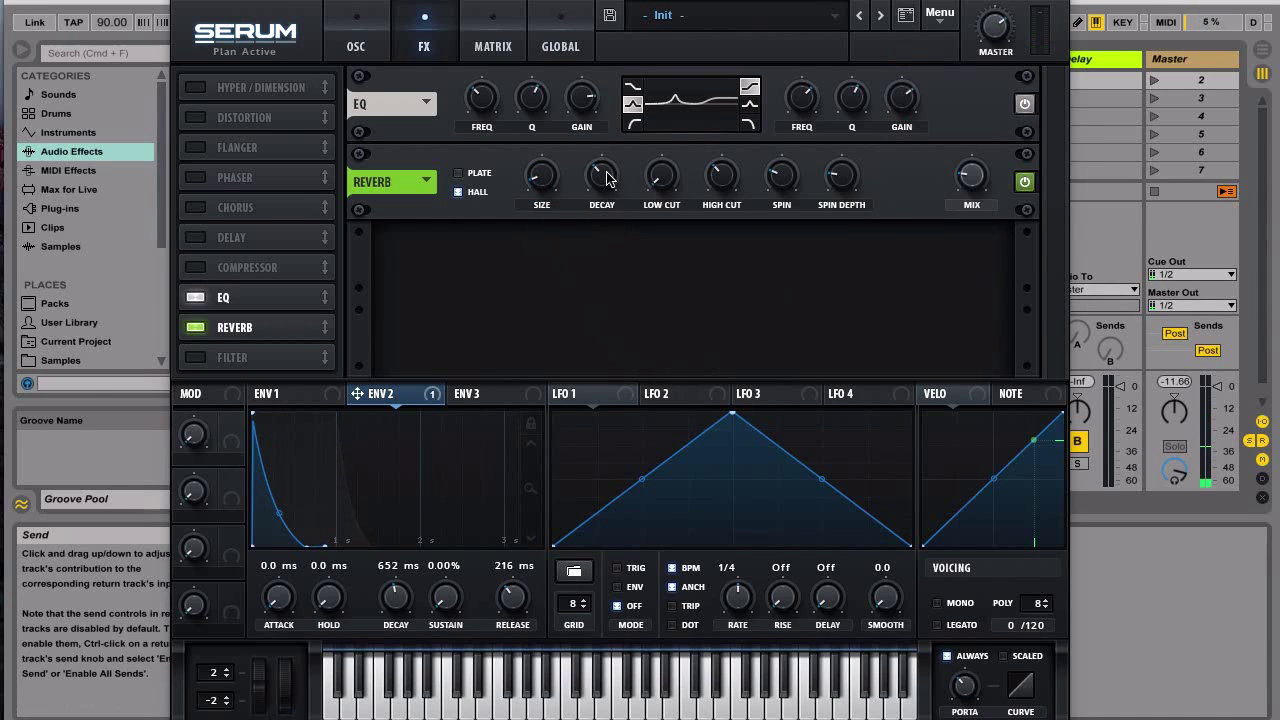
drag(606, 178, 604, 226)
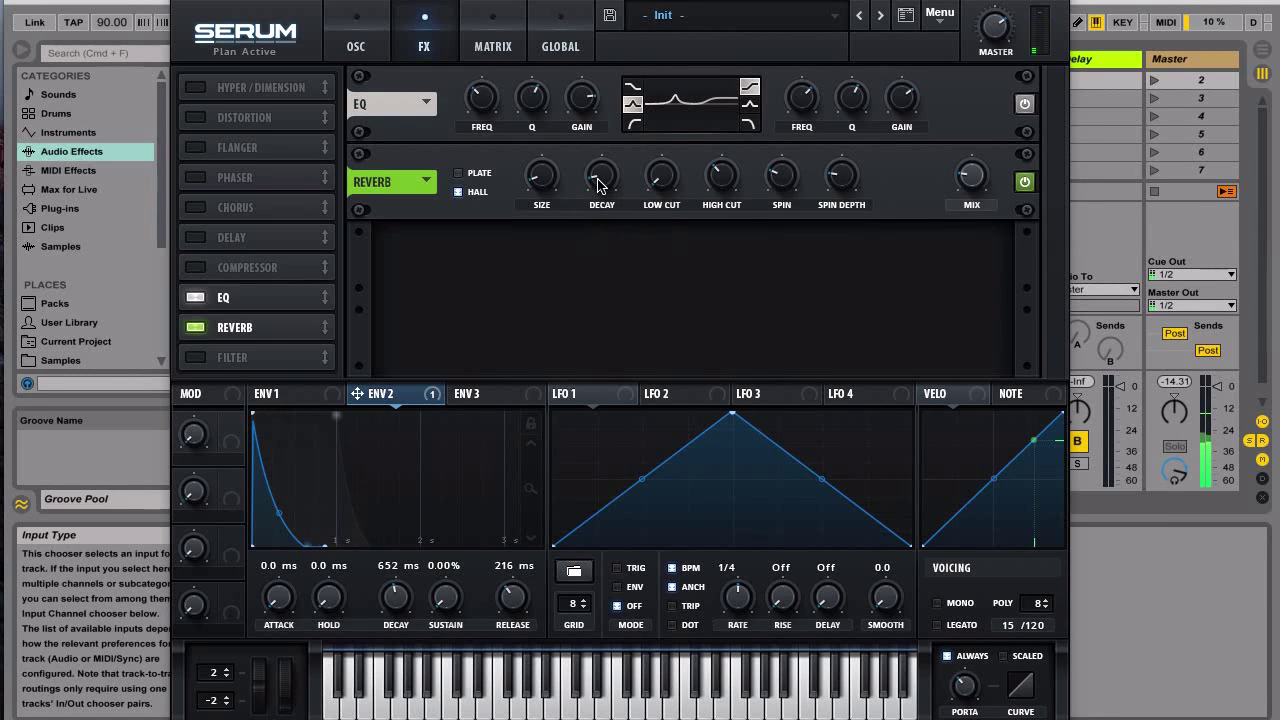
click(598, 181)
drag(598, 181, 598, 165)
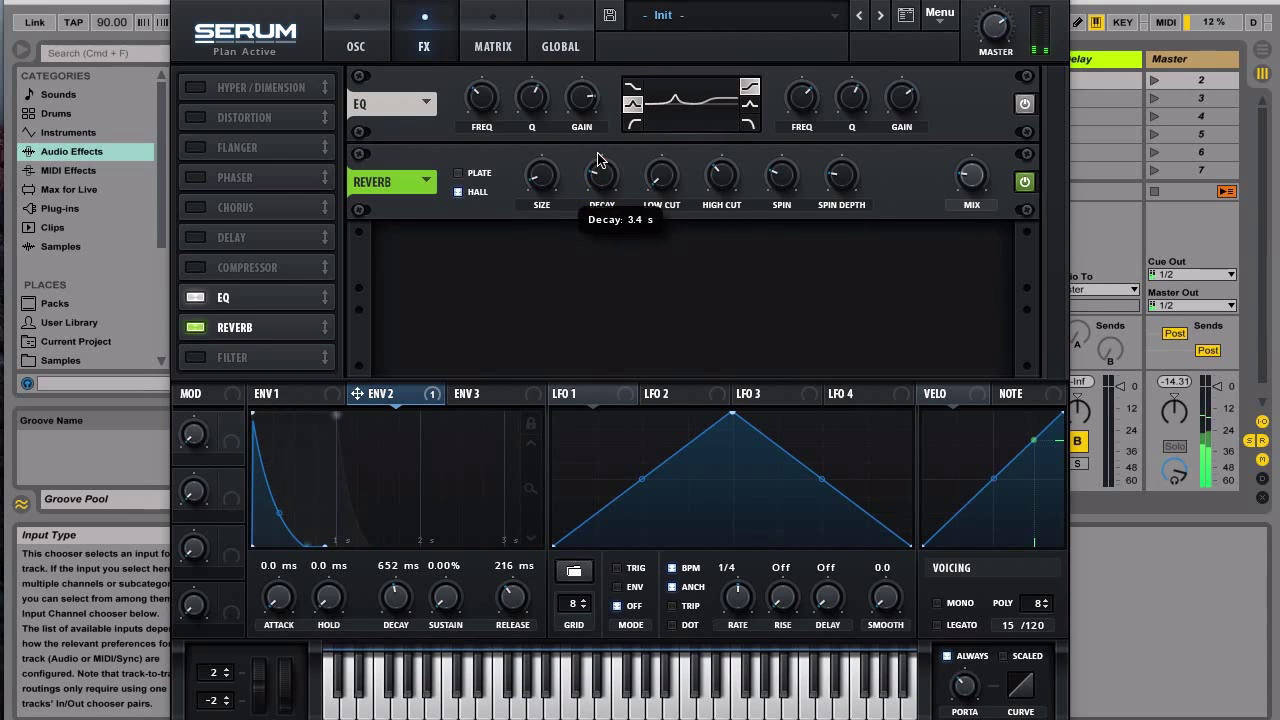
drag(598, 165, 600, 168)
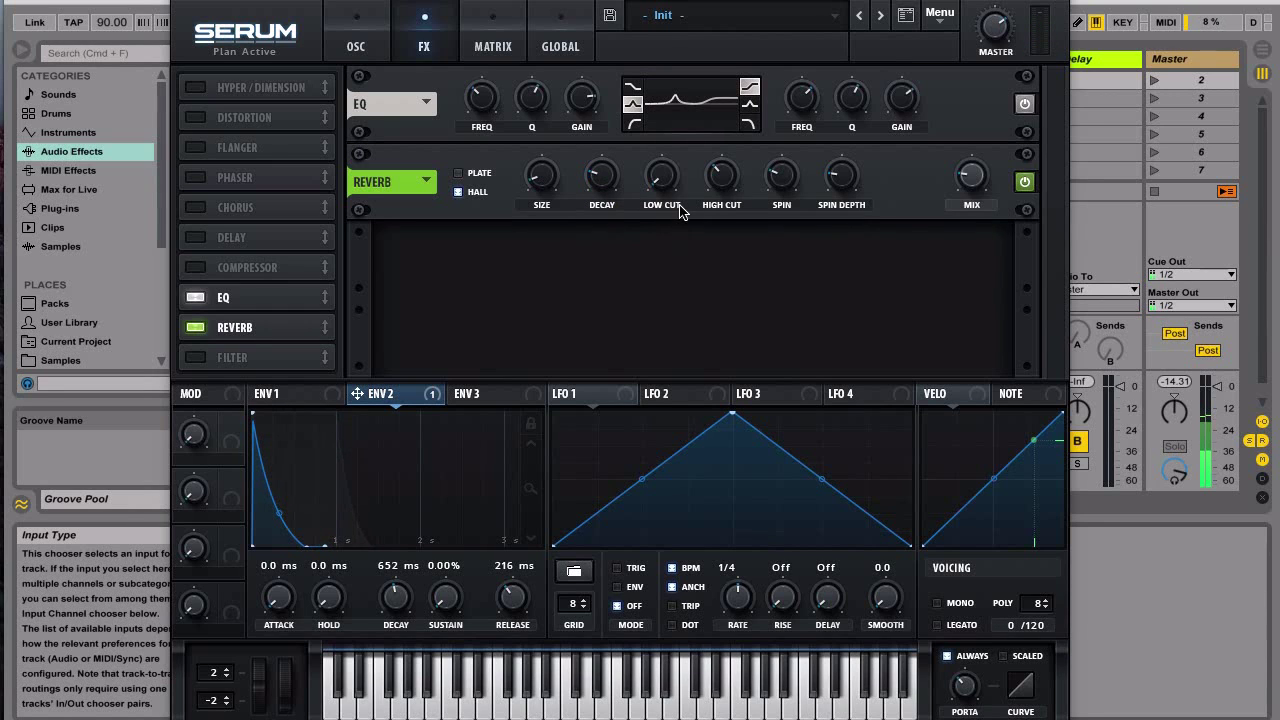
drag(658, 183, 652, 126)
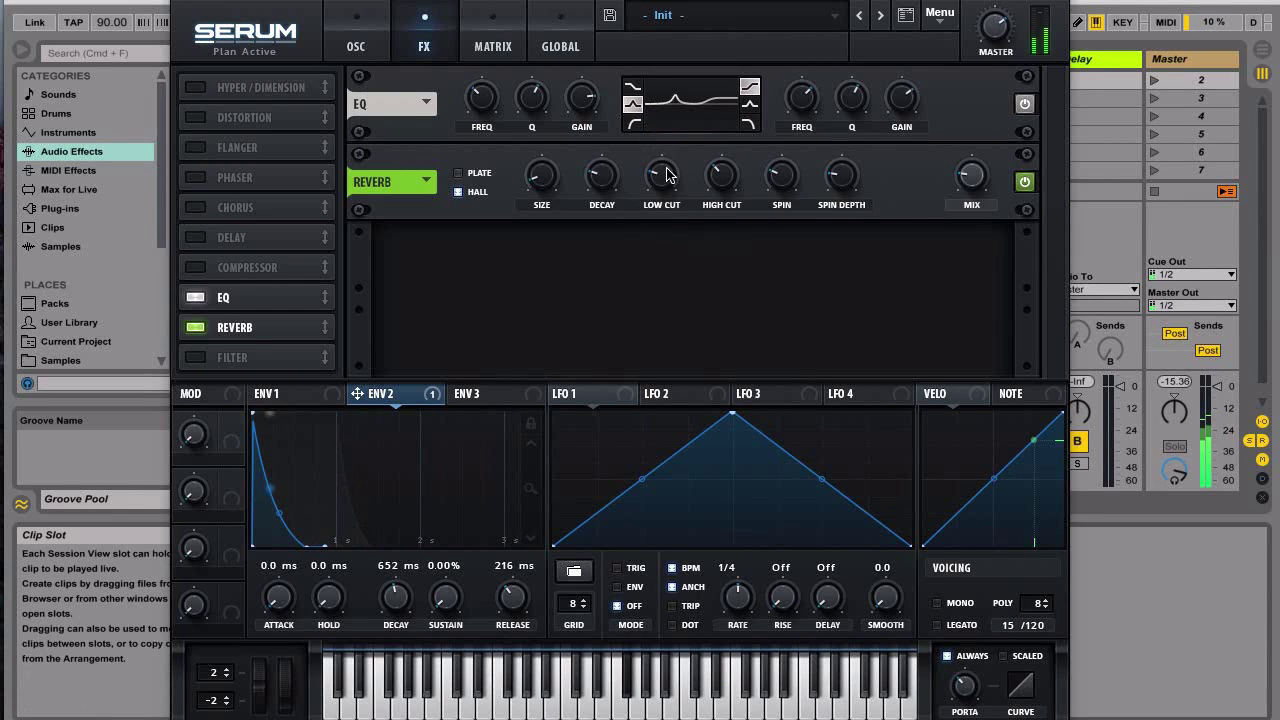
drag(969, 177, 960, 156)
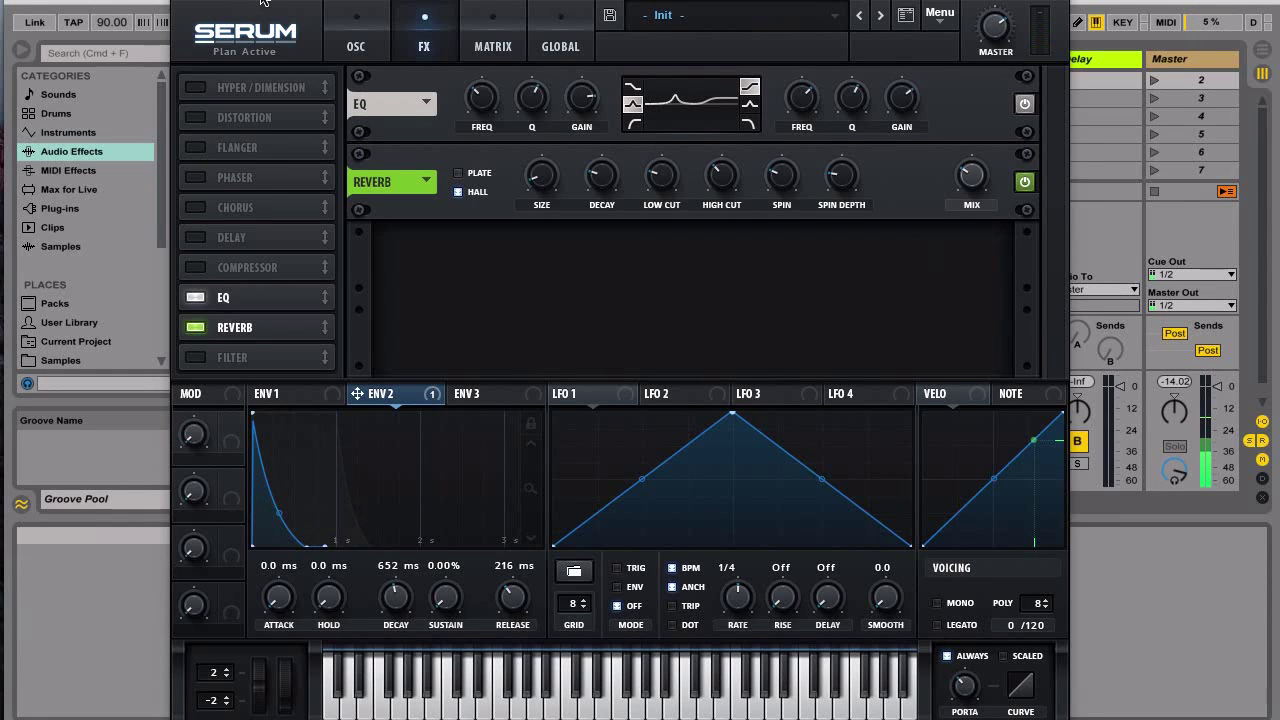
Step: Enable the compressor with multiband left off and its makeup gain at 1.4 dB
click(193, 271)
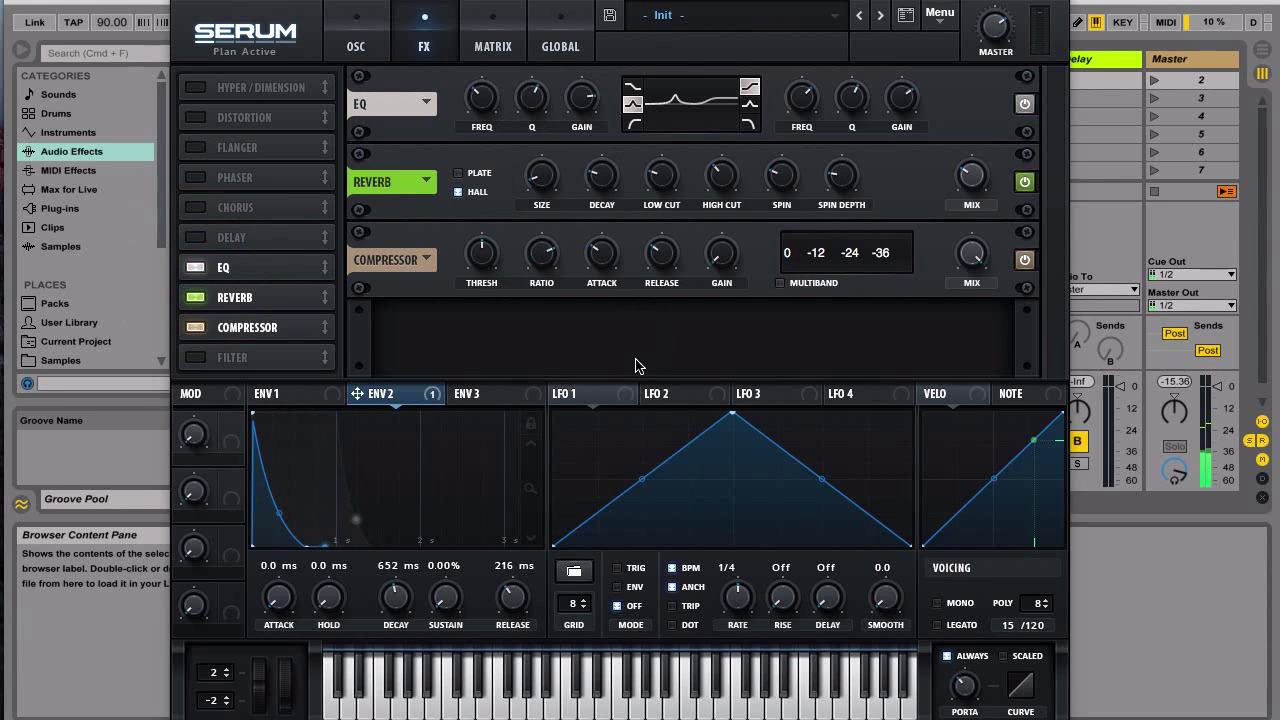
click(779, 284)
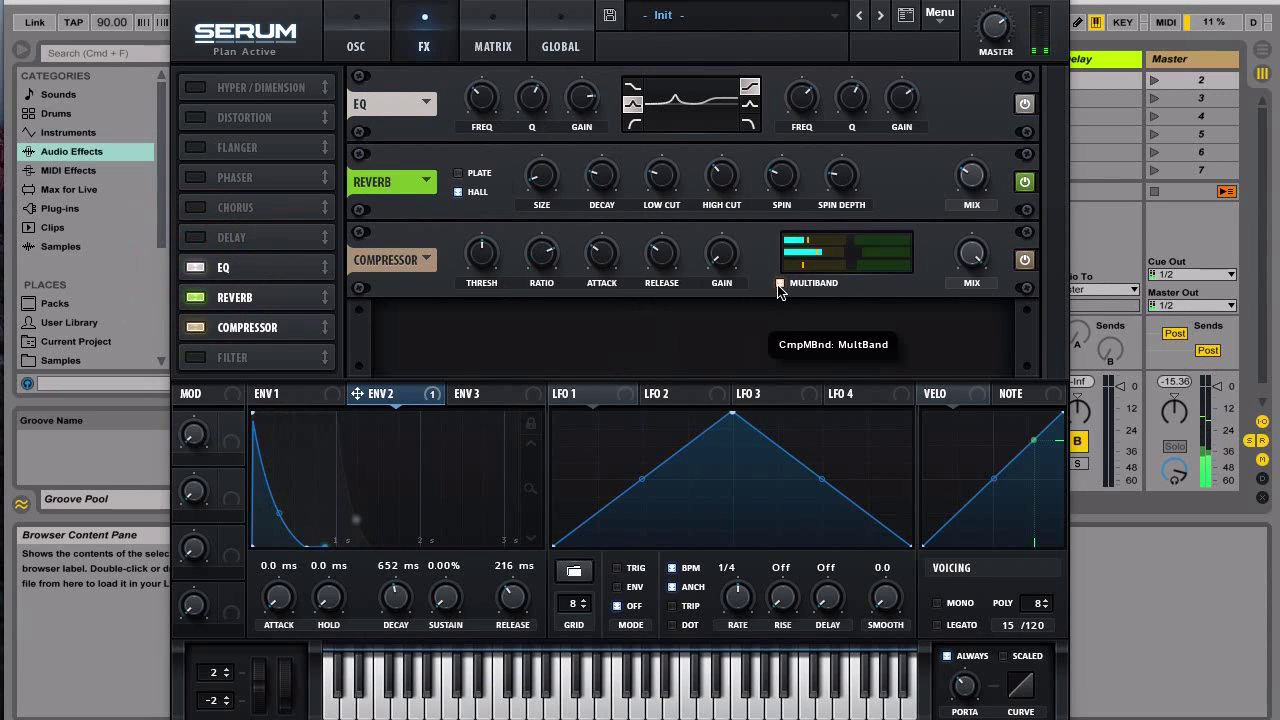
click(779, 284)
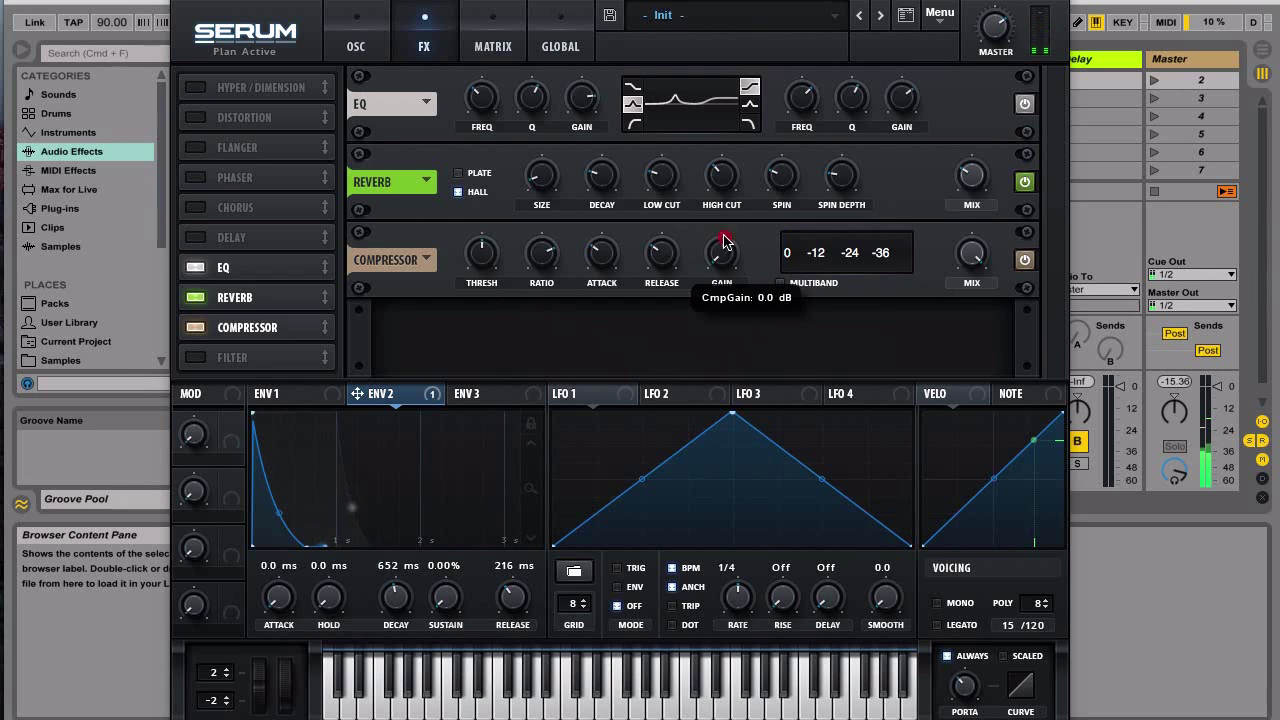
drag(720, 250, 719, 224)
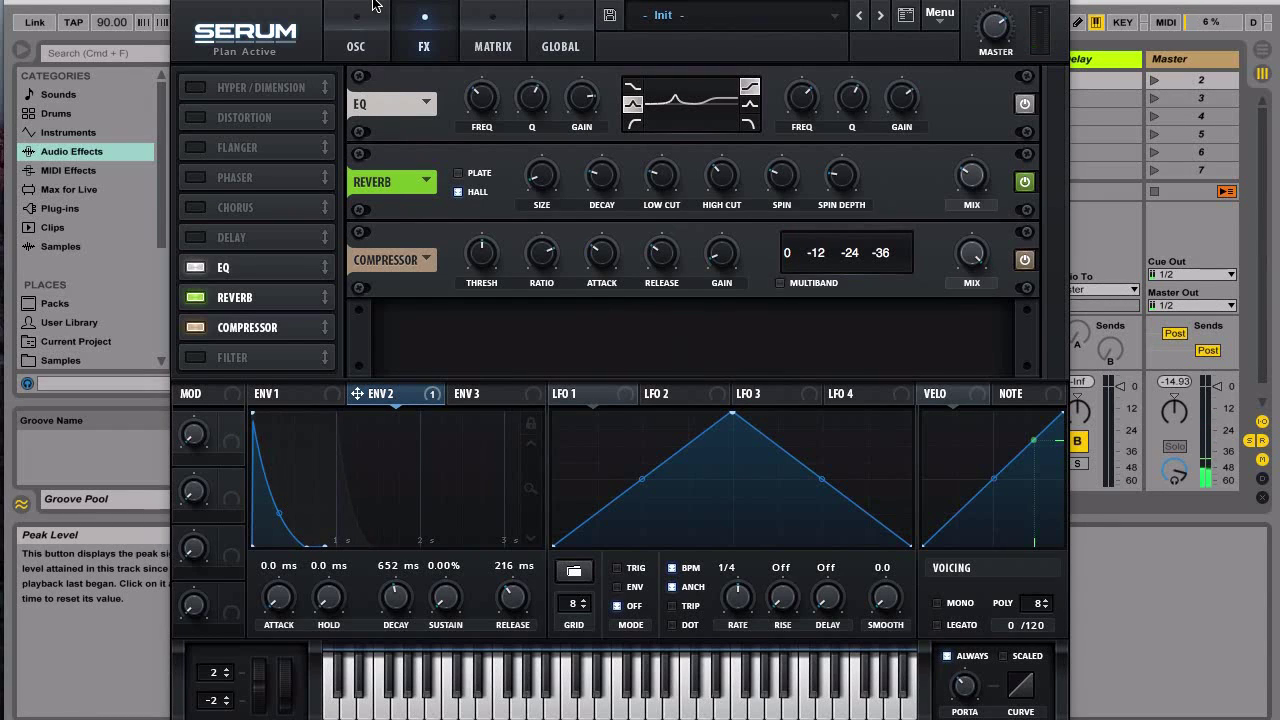
drag(377, 2, 372, 12)
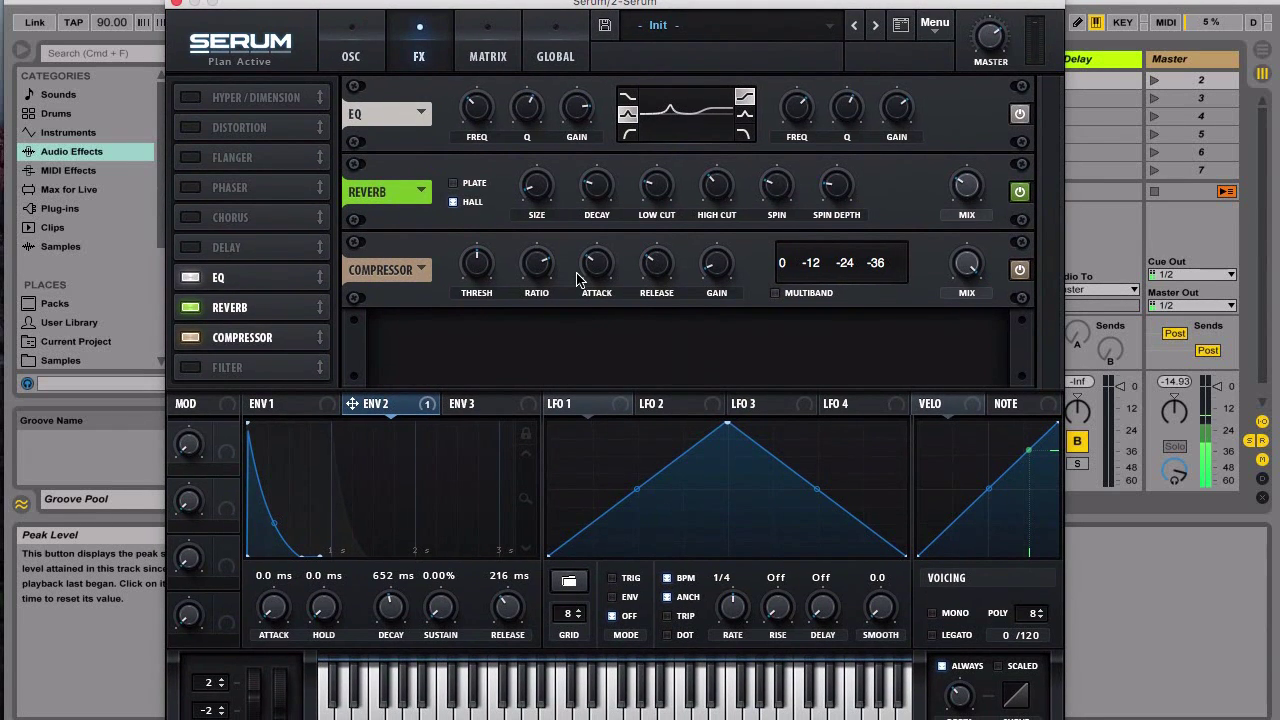
click(356, 55)
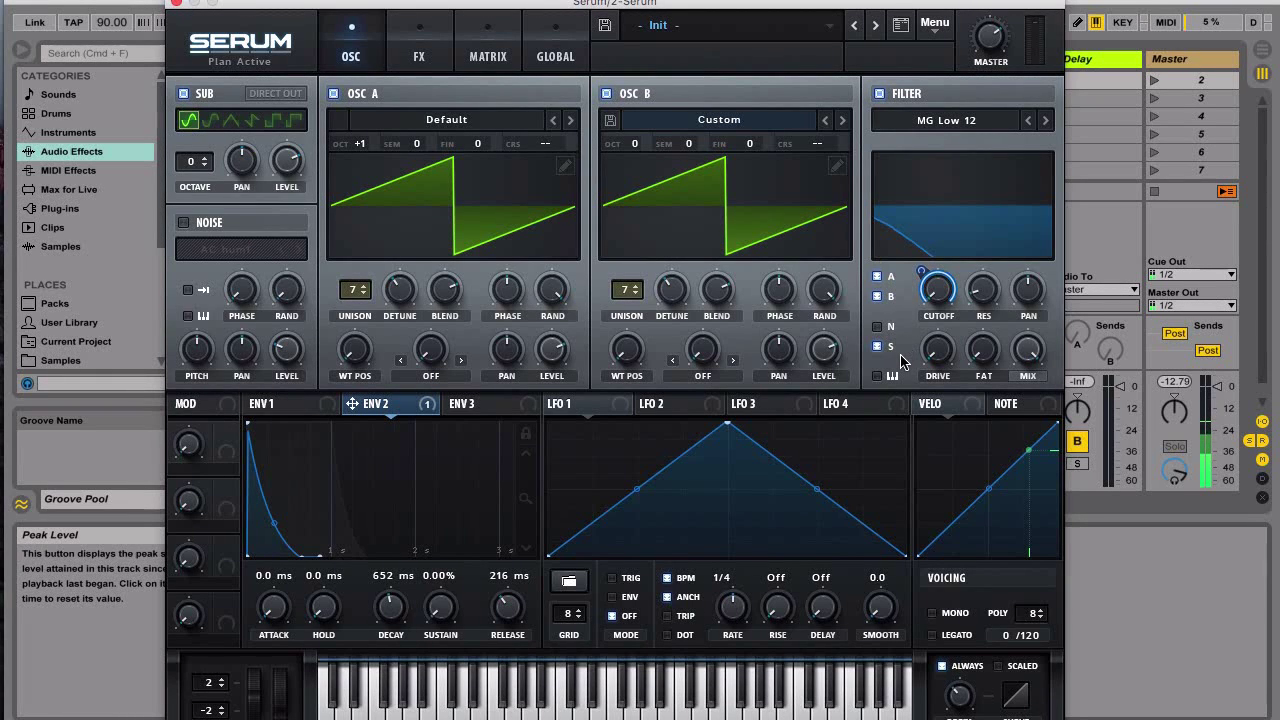
click(433, 56)
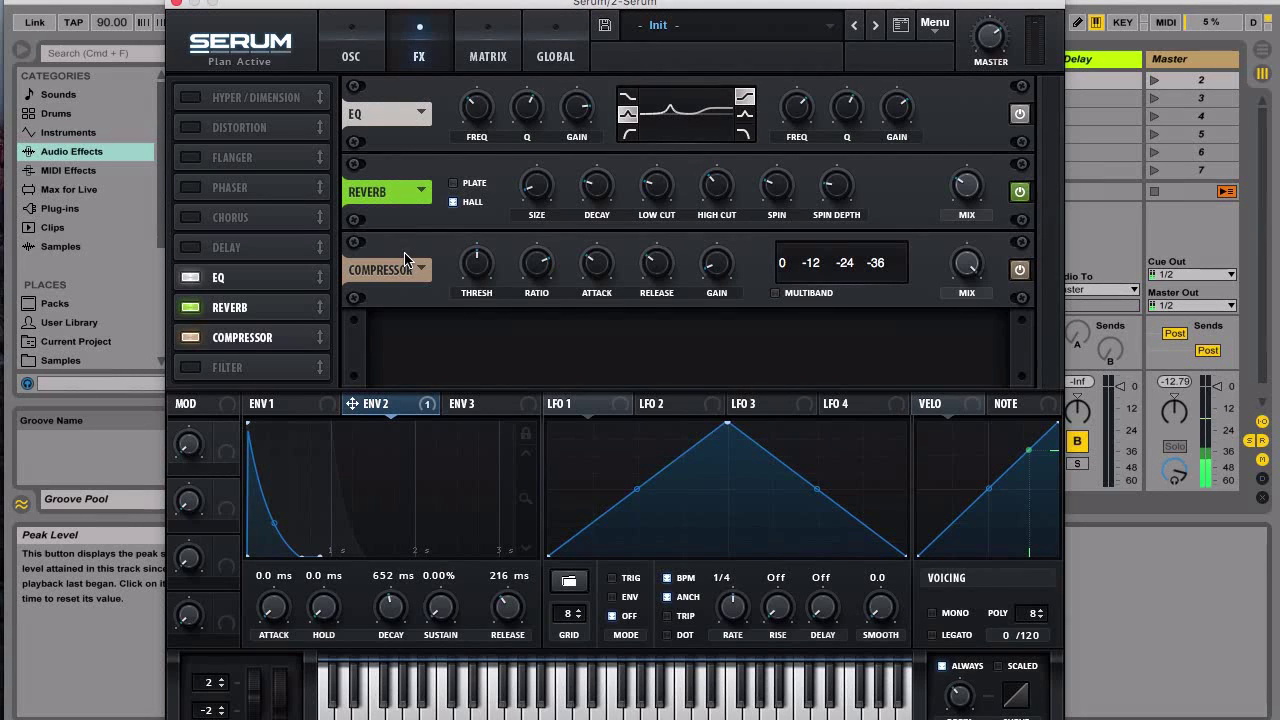
click(480, 275)
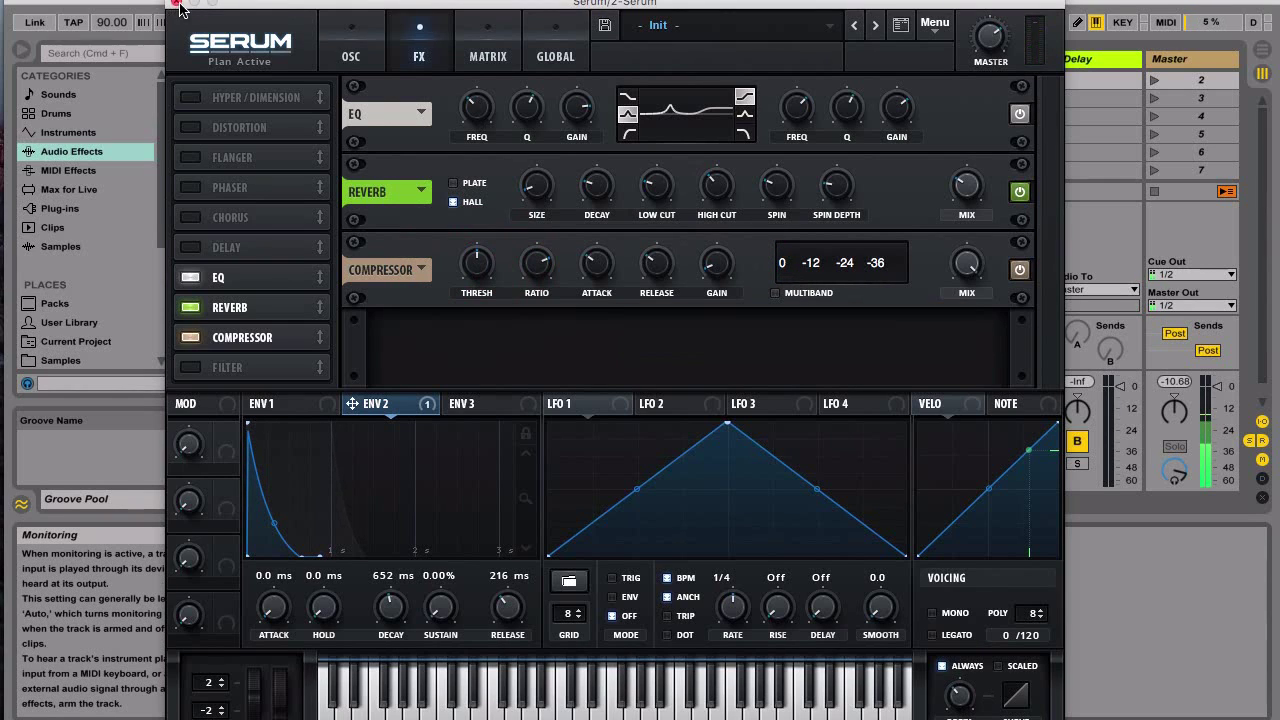
Step: Switch back to the OSC page showing both 7-voice oscillators and the MG Low 12 filter
click(352, 57)
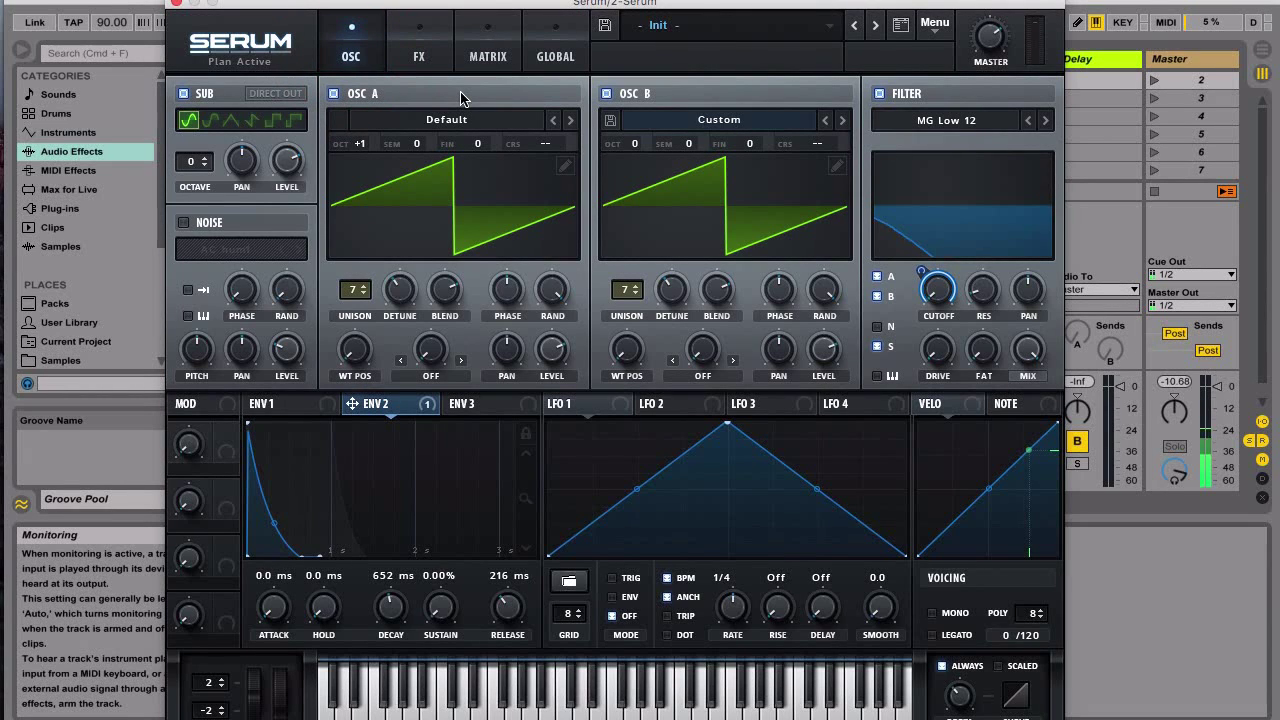